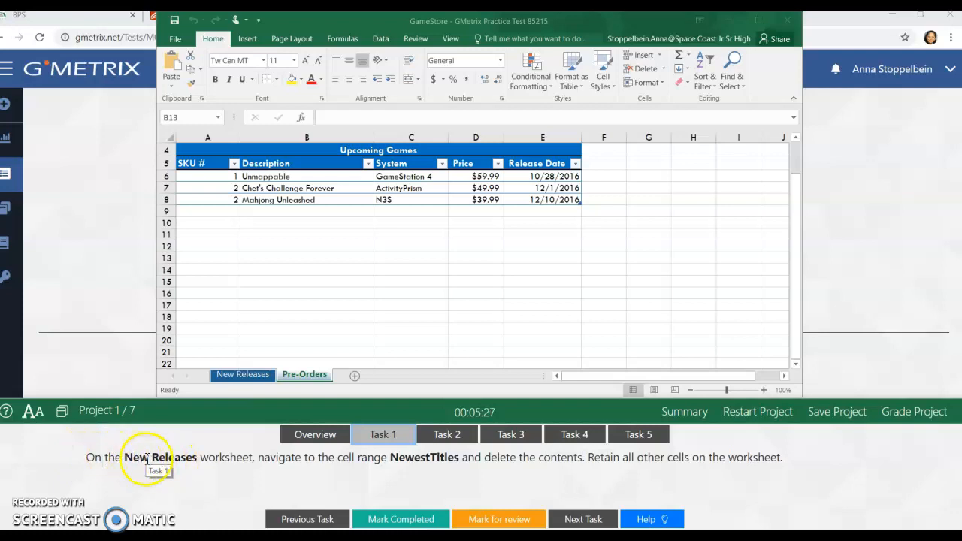
Step: On the New Releases worksheet, go to the NewestTitles range and delete row 17, its first row
{"action": "left_click", "coordinate": [252, 375]}
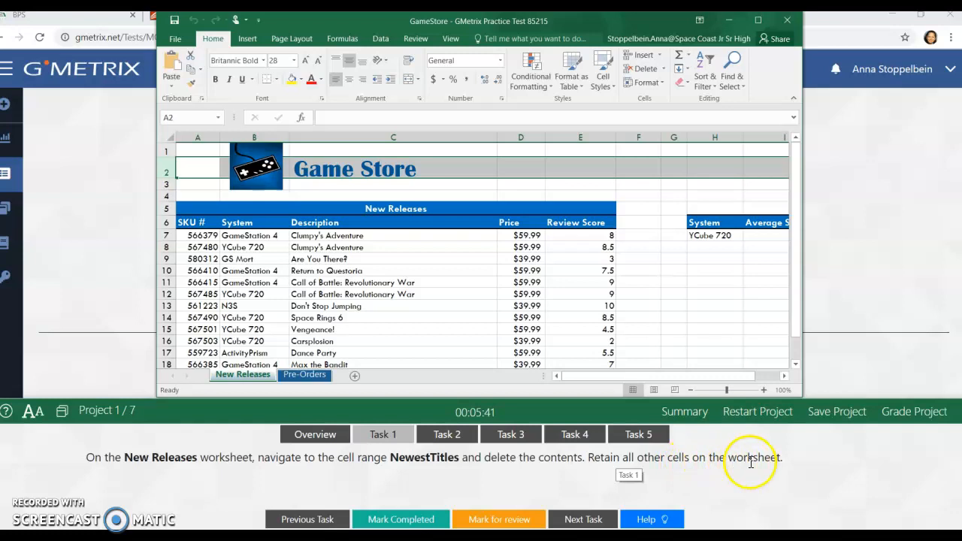
{"action": "left_click", "coordinate": [219, 119]}
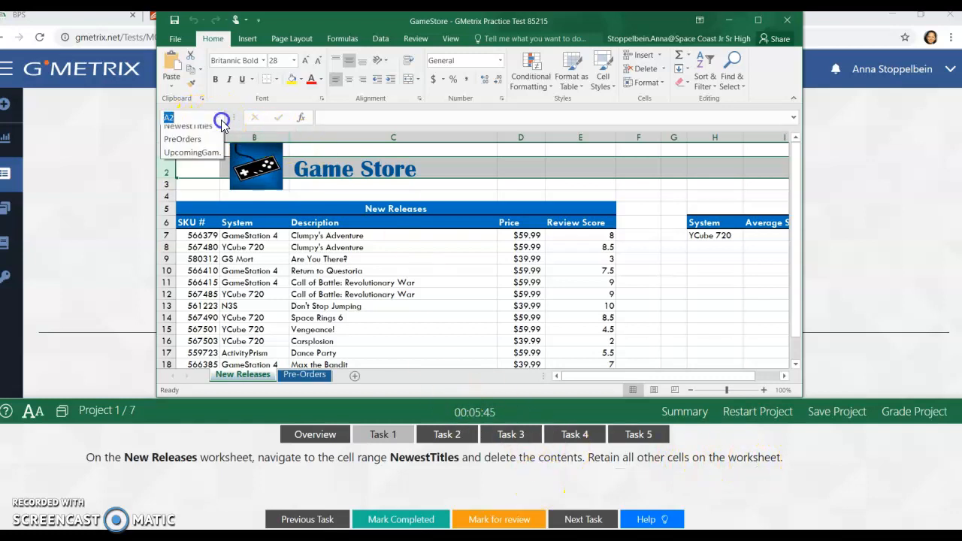
{"action": "left_click", "coordinate": [188, 133]}
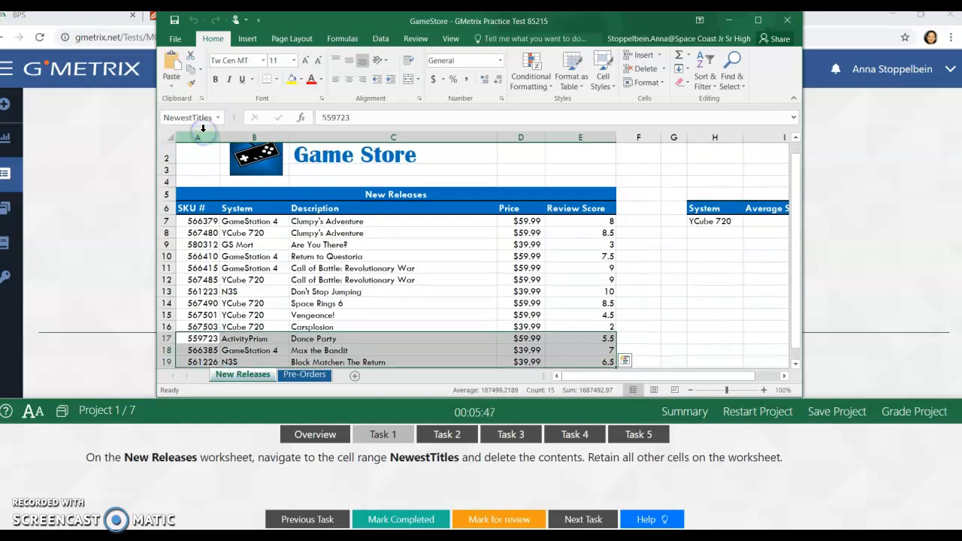
{"action": "right_click", "coordinate": [165, 339]}
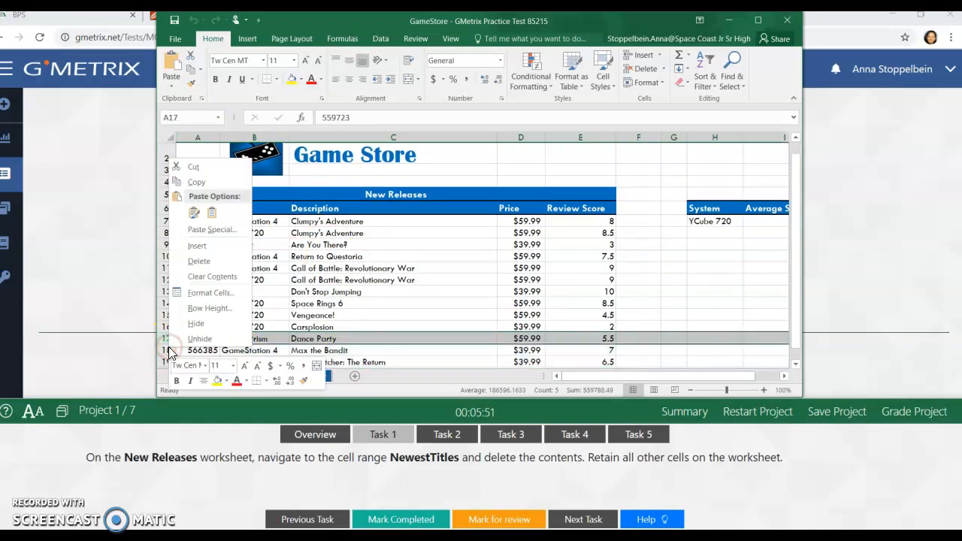
{"action": "left_click", "coordinate": [184, 261]}
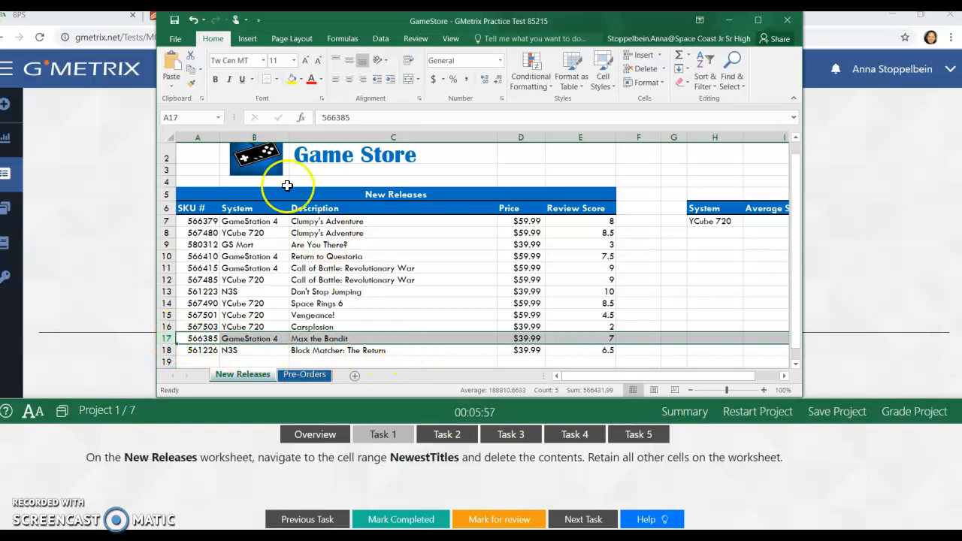
Step: Select the remaining cells of the NewestTitles range and delete their entire rows
{"action": "scroll", "coordinate": [248, 150], "scroll_direction": "down", "scroll_amount": 1}
{"action": "scroll", "coordinate": [233, 130], "scroll_direction": "down", "scroll_amount": 1}
{"action": "left_click", "coordinate": [218, 118]}
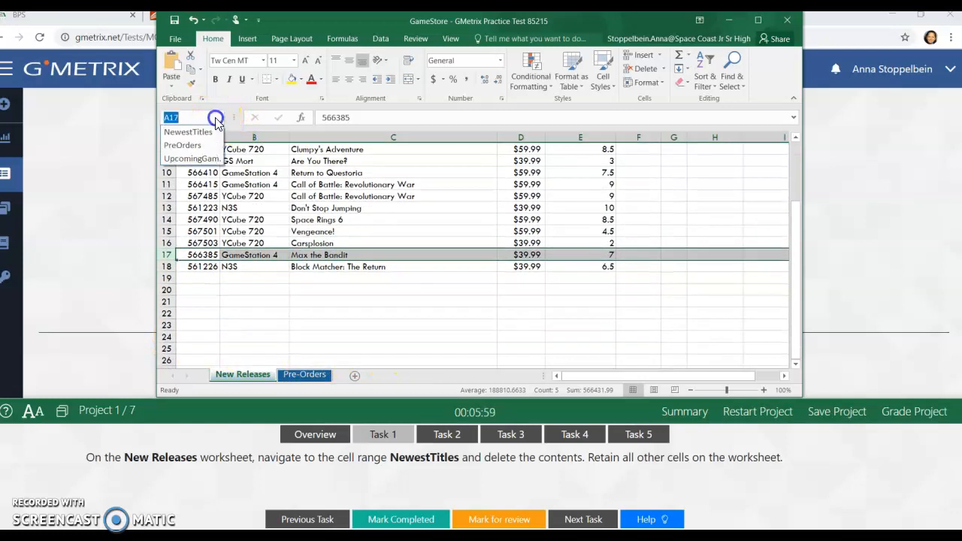
{"action": "left_click", "coordinate": [203, 132]}
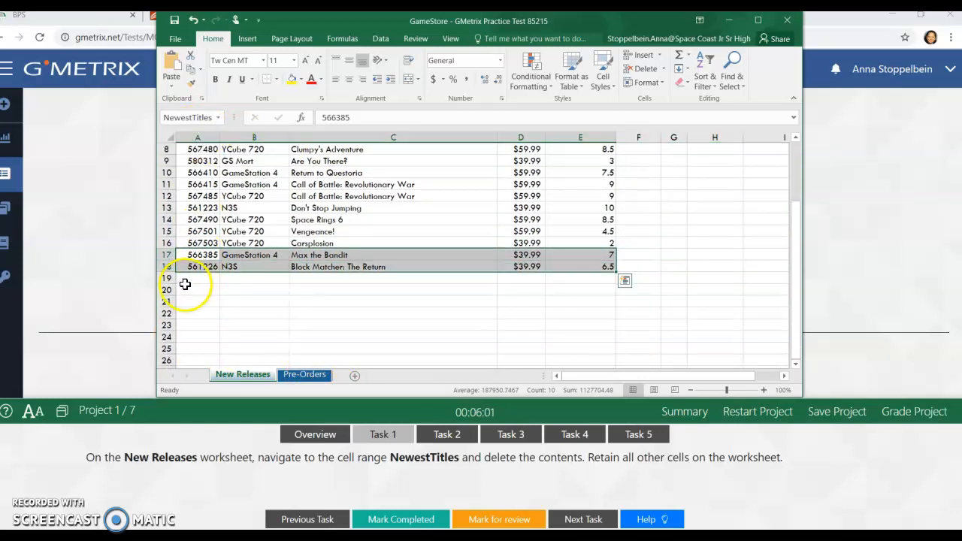
{"action": "right_click", "coordinate": [227, 257]}
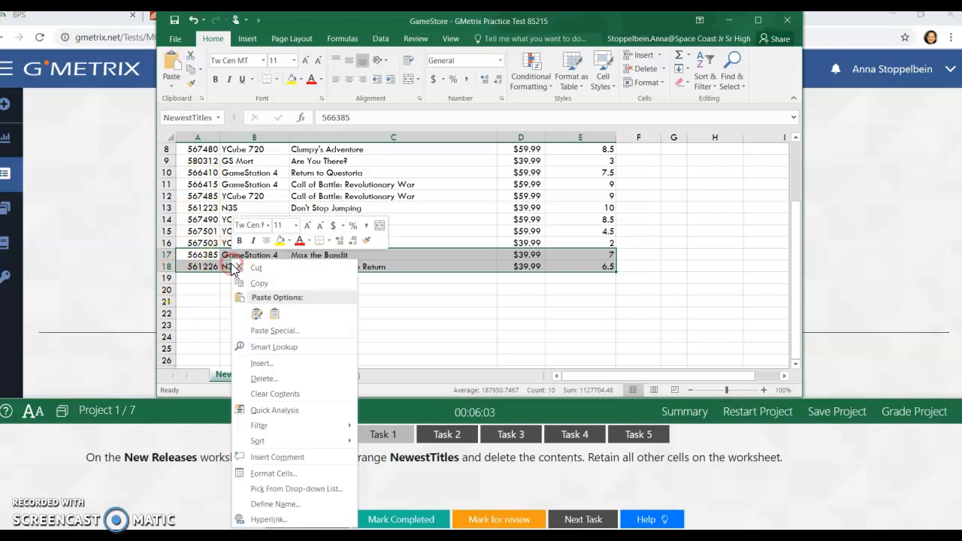
{"action": "left_click", "coordinate": [261, 379]}
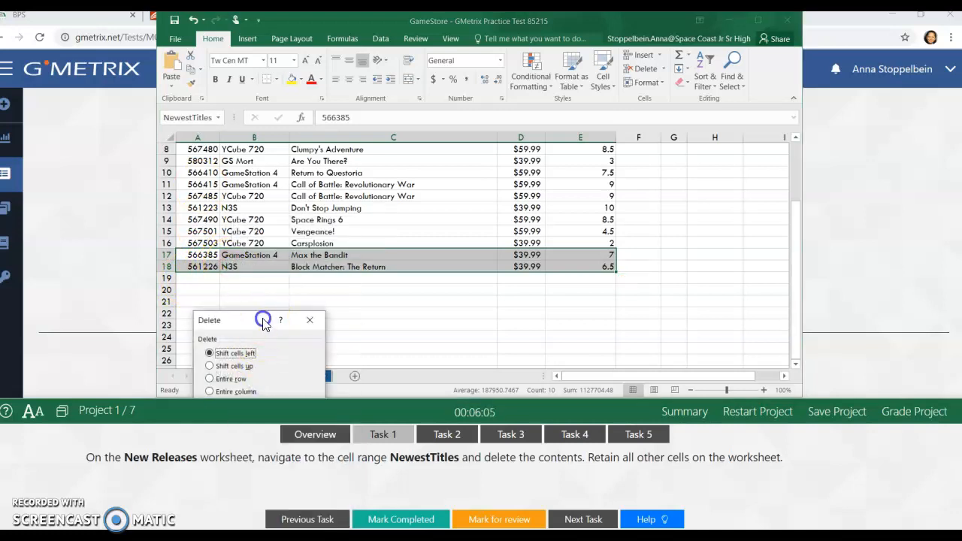
{"action": "left_click_drag", "start_coordinate": [260, 321], "coordinate": [266, 249]}
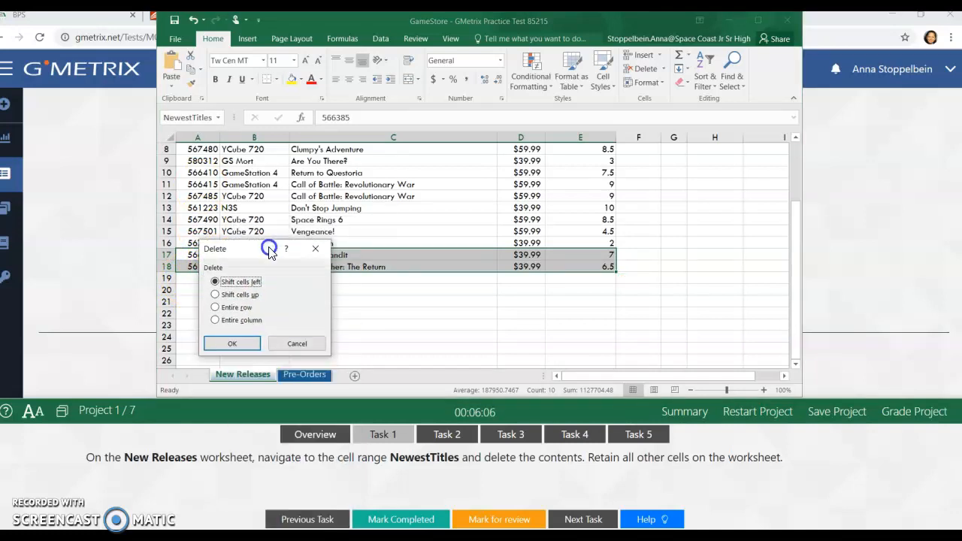
{"action": "left_click", "coordinate": [230, 342]}
Step: Mark Task 1 as completed and open Task 2
{"action": "left_click", "coordinate": [320, 315]}
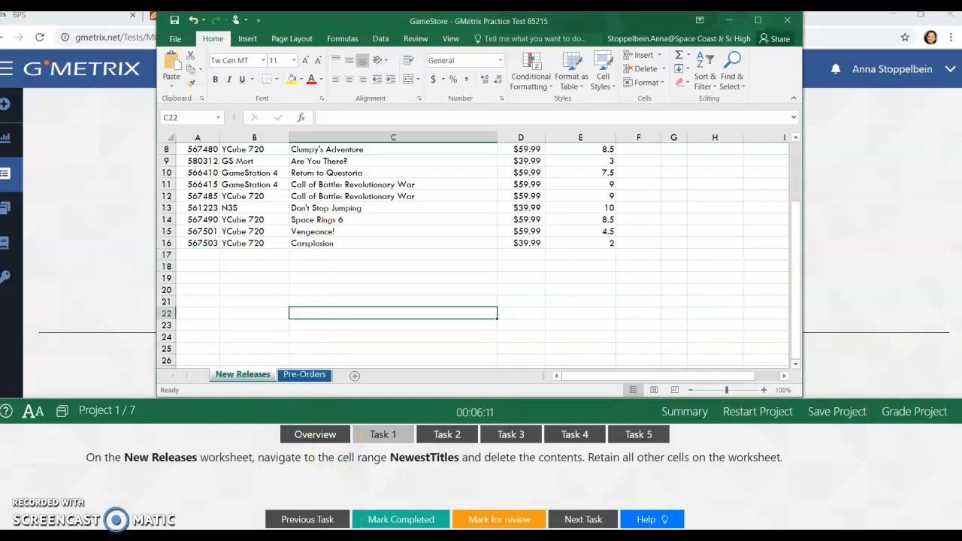
{"action": "left_click", "coordinate": [401, 519]}
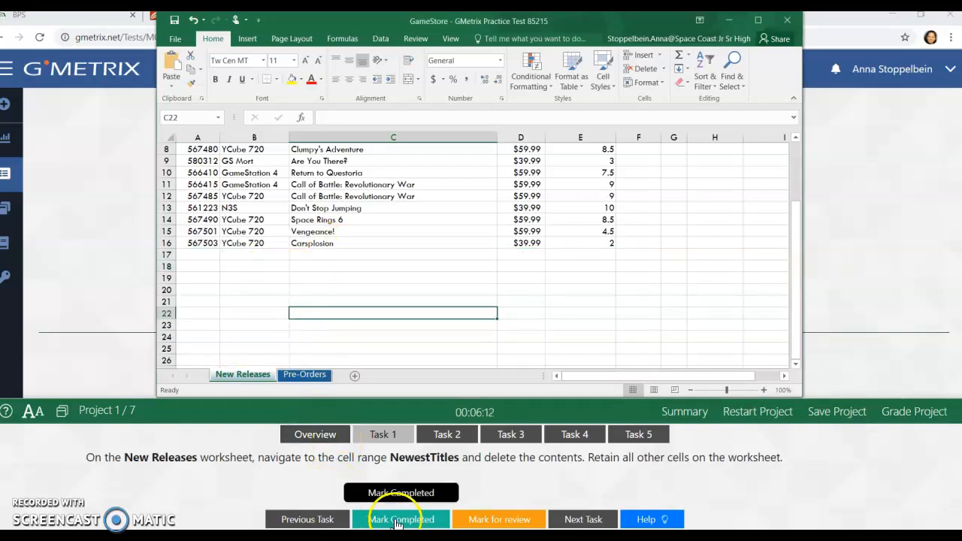
{"action": "left_click", "coordinate": [443, 439]}
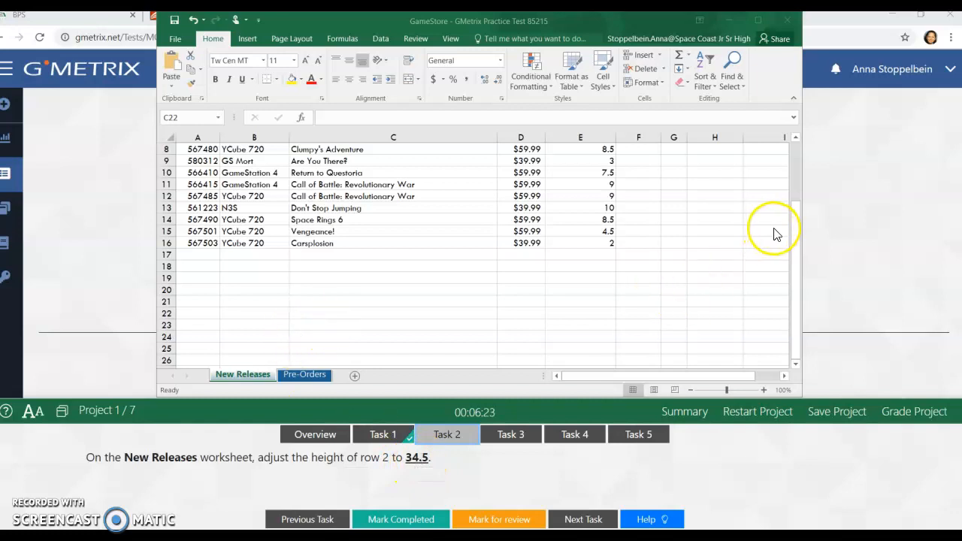
Step: Set the height of row 2 on the New Releases worksheet to 34.5
{"action": "left_click", "coordinate": [797, 254]}
{"action": "left_click_drag", "start_coordinate": [795, 252], "coordinate": [797, 146]}
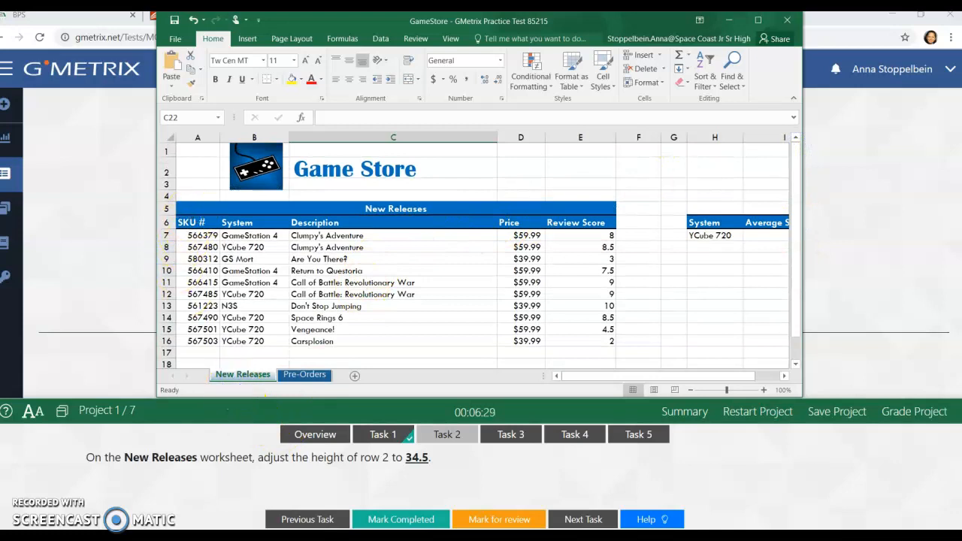
{"action": "right_click", "coordinate": [165, 172]}
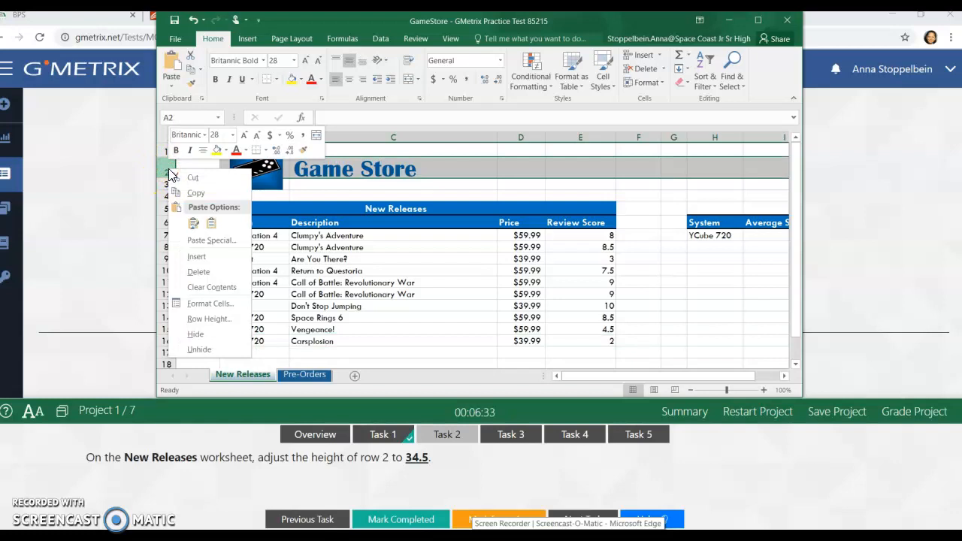
{"action": "left_click", "coordinate": [200, 320]}
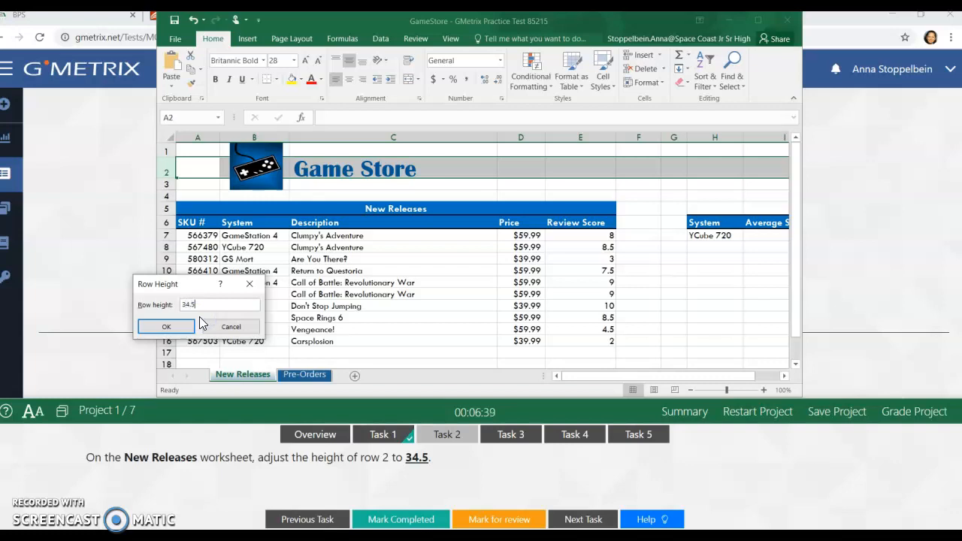
{"action": "left_click", "coordinate": [166, 326]}
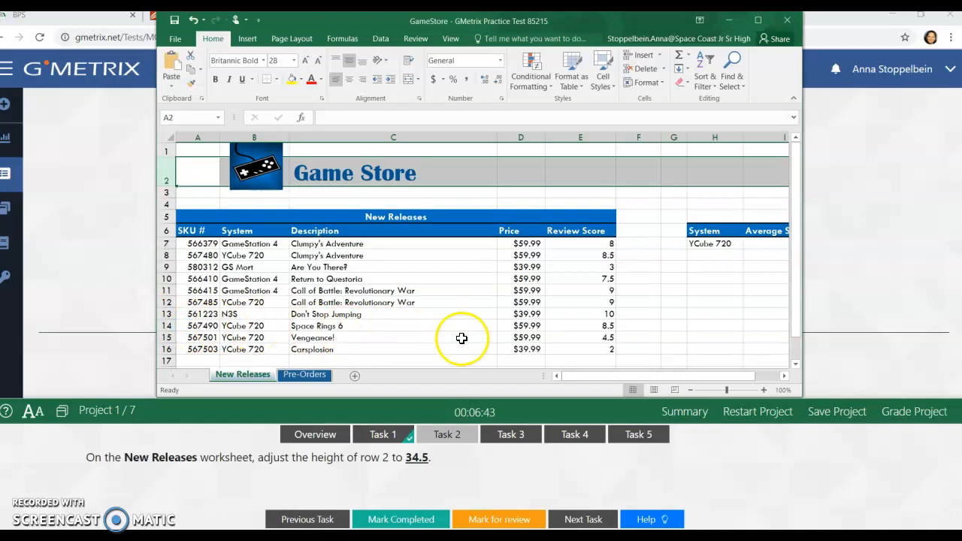
Step: Mark Task 2 as completed and open Task 3
{"action": "left_click", "coordinate": [674, 349]}
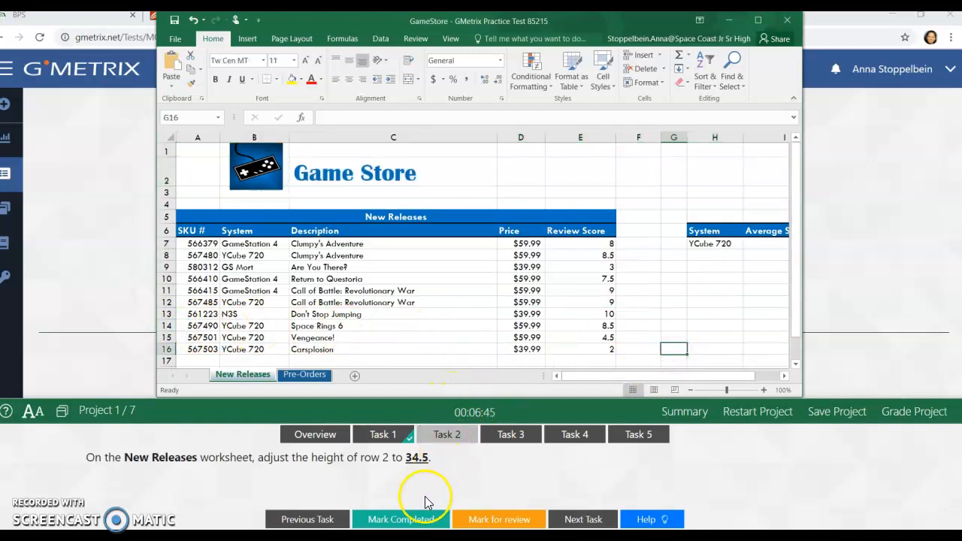
{"action": "left_click", "coordinate": [401, 518]}
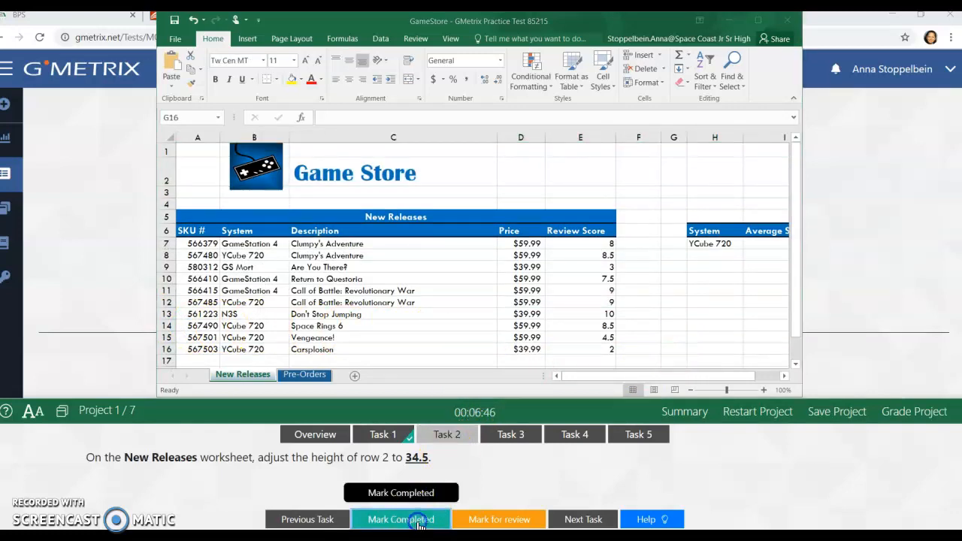
{"action": "left_click", "coordinate": [507, 440]}
{"action": "left_click", "coordinate": [120, 464]}
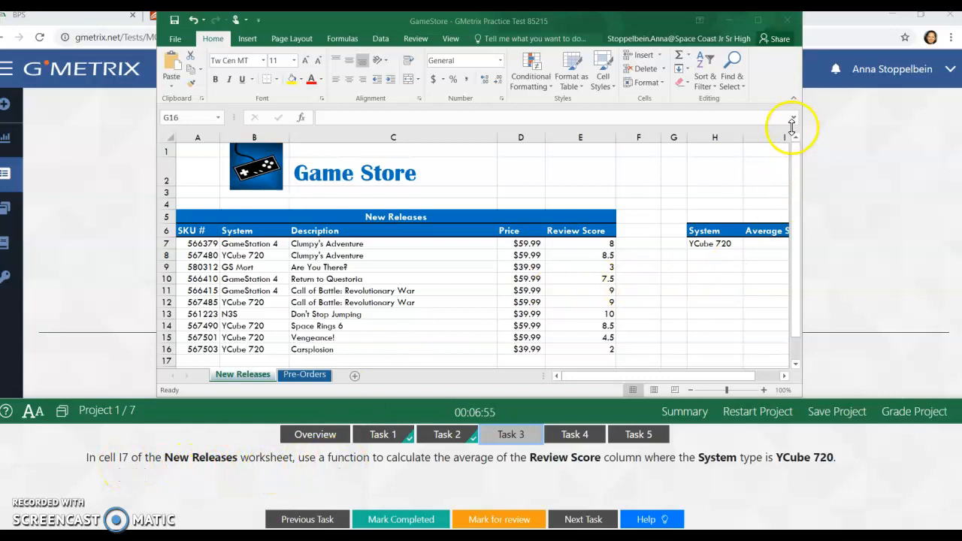
Step: Search for the averageif function and insert AVERAGEIF into cell I7 under Average Score
{"action": "left_click", "coordinate": [737, 378]}
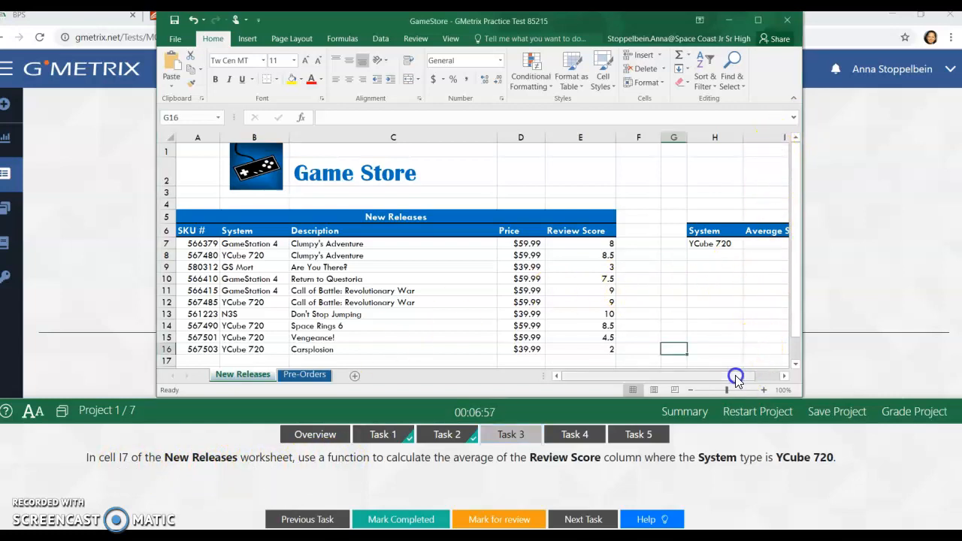
{"action": "left_click", "coordinate": [760, 376]}
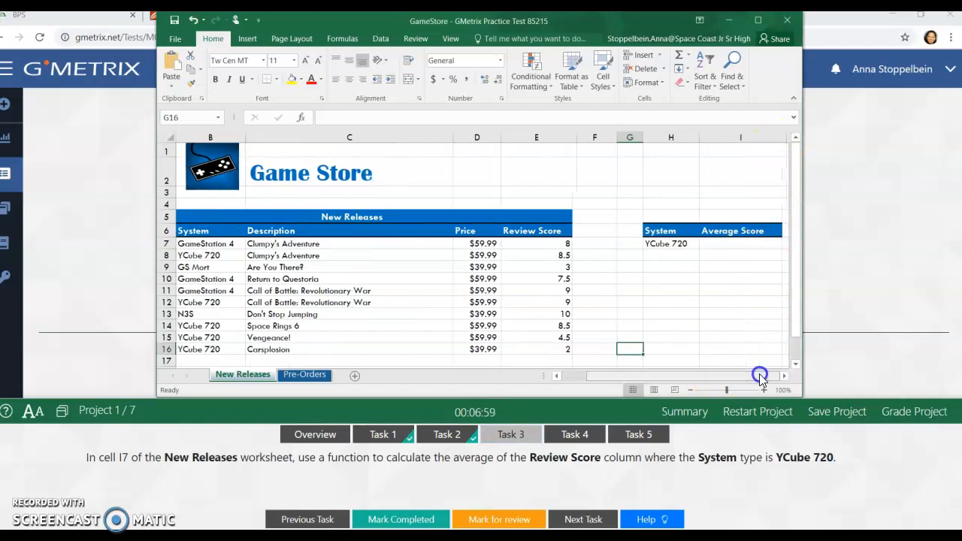
{"action": "left_click", "coordinate": [738, 246]}
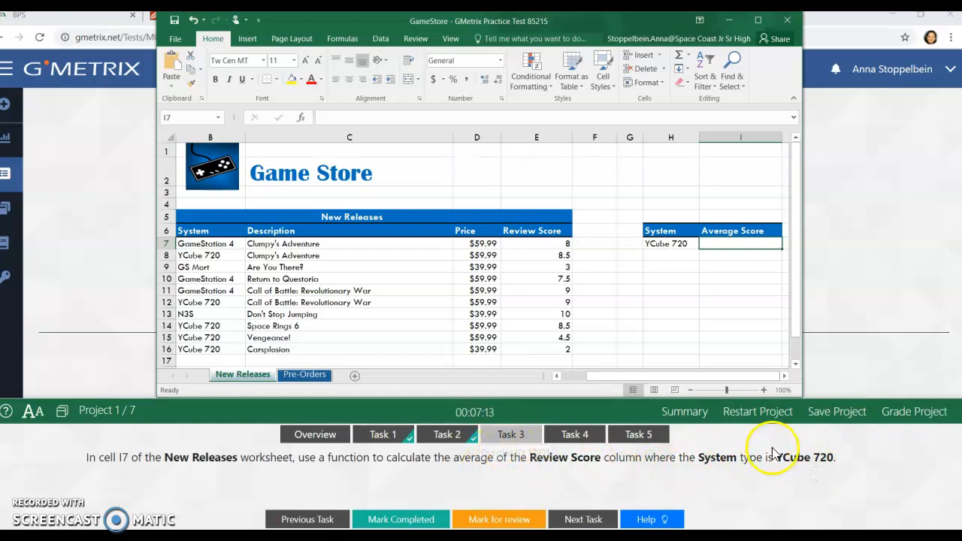
{"action": "left_click", "coordinate": [302, 119]}
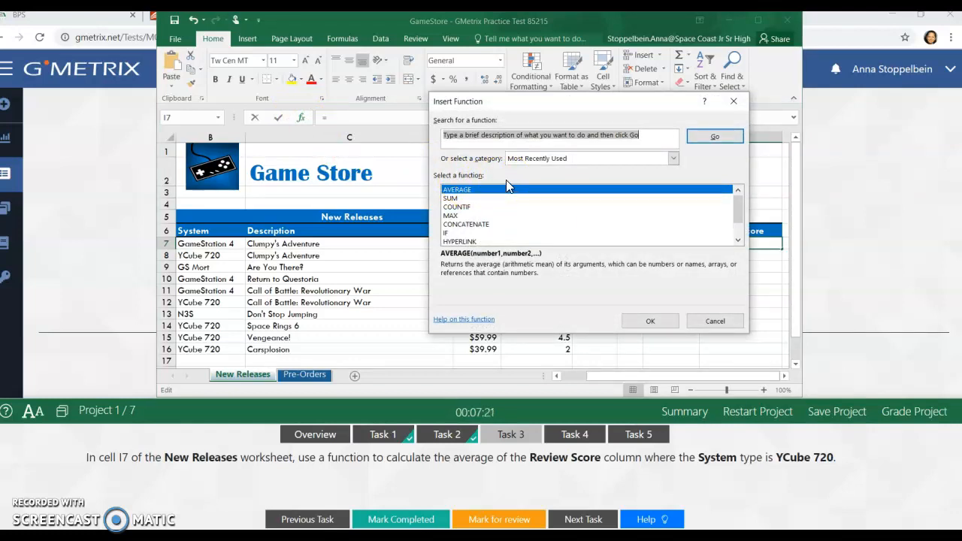
{"action": "type", "text": "averageif"}
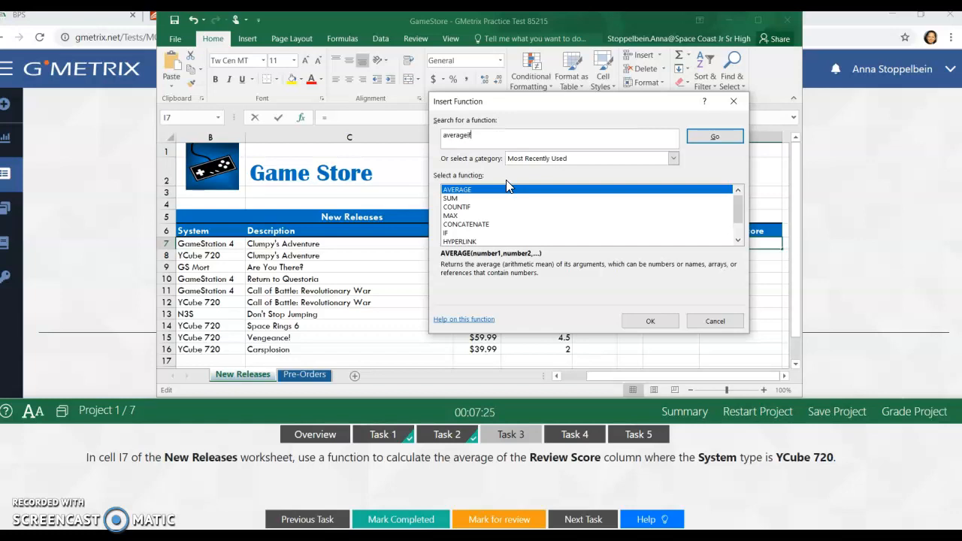
{"action": "left_click", "coordinate": [717, 138]}
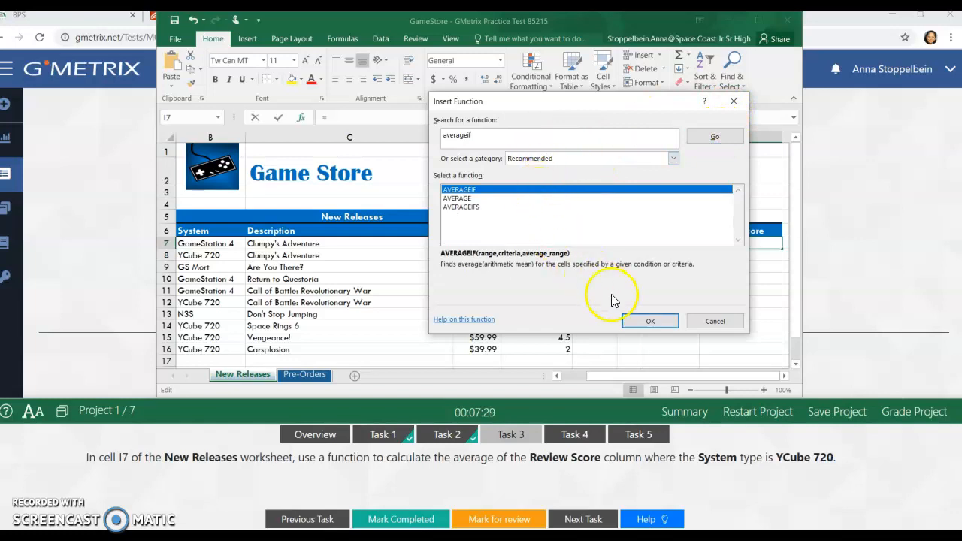
{"action": "left_click", "coordinate": [651, 324]}
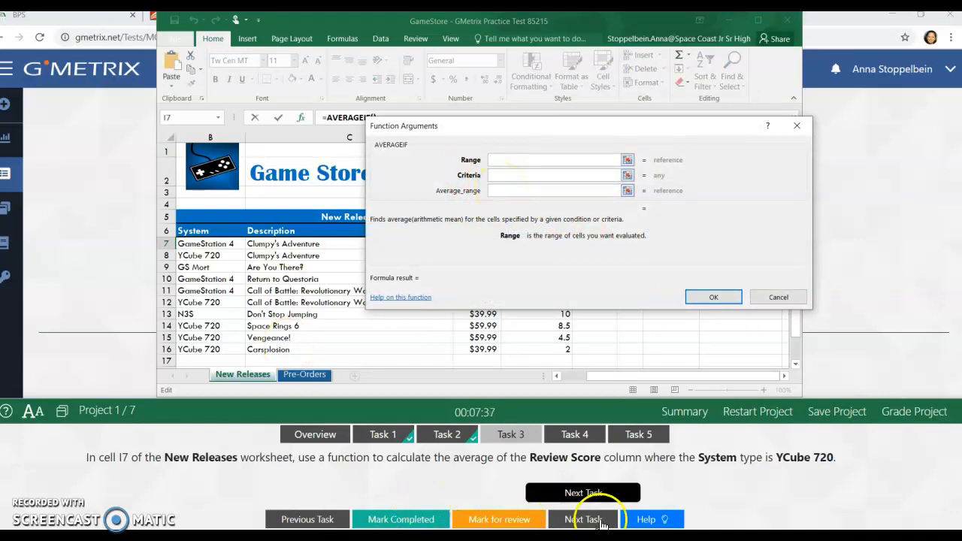
Step: Open the help for Task 3 and read the instructions for the AVERAGEIF arguments
{"action": "left_click", "coordinate": [645, 520]}
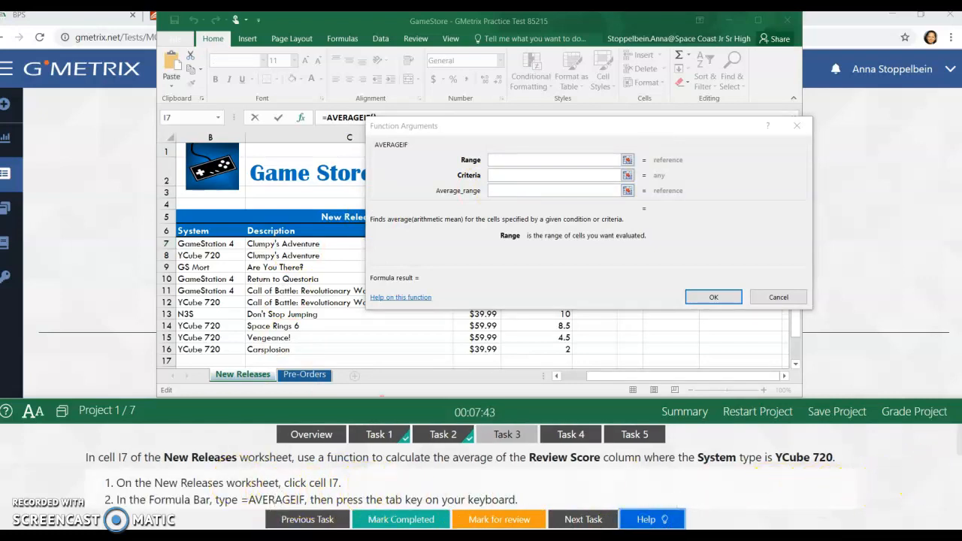
{"action": "left_click_drag", "start_coordinate": [961, 448], "coordinate": [959, 477]}
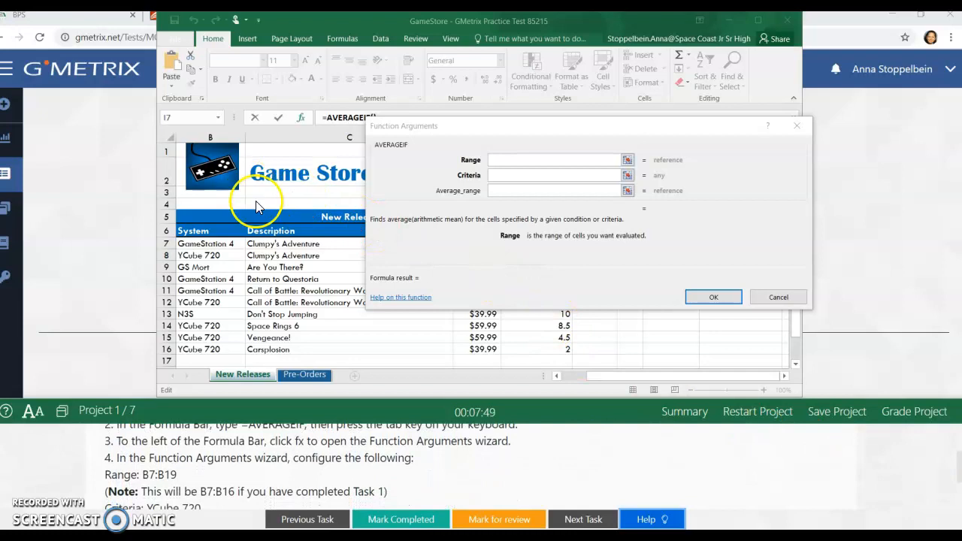
Step: Try to use the Description cells C7:C16 as the Range argument of AVERAGEIF
{"action": "left_click", "coordinate": [507, 160]}
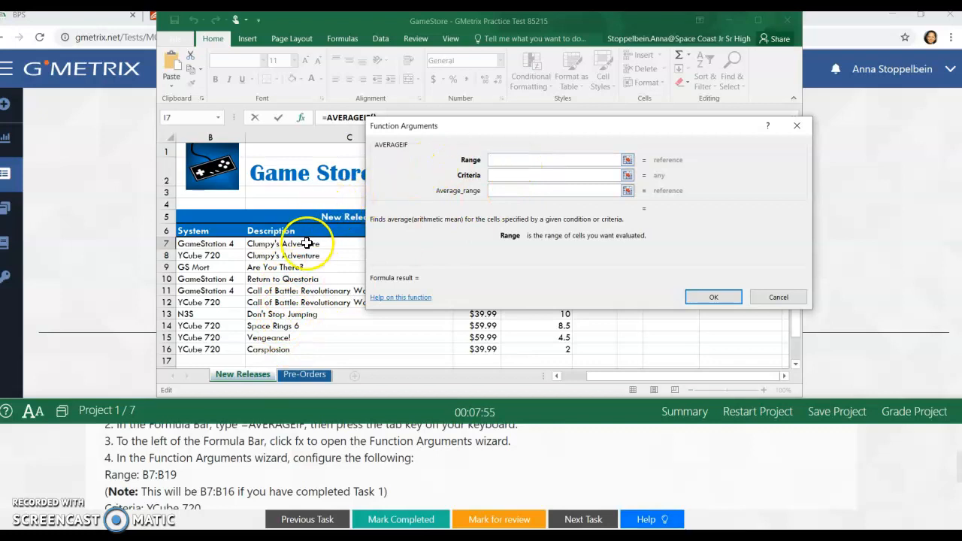
{"action": "left_click_drag", "start_coordinate": [305, 246], "coordinate": [301, 348]}
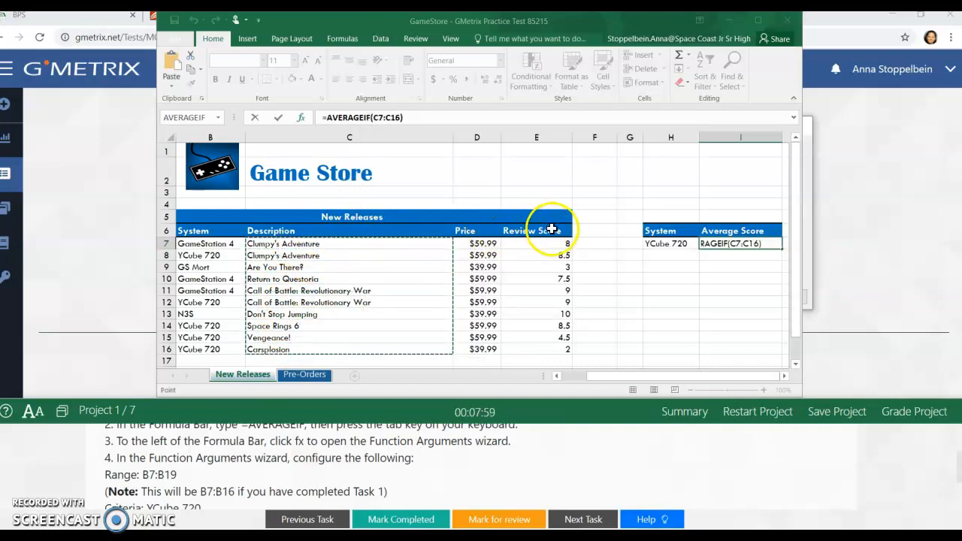
{"action": "left_click", "coordinate": [322, 122]}
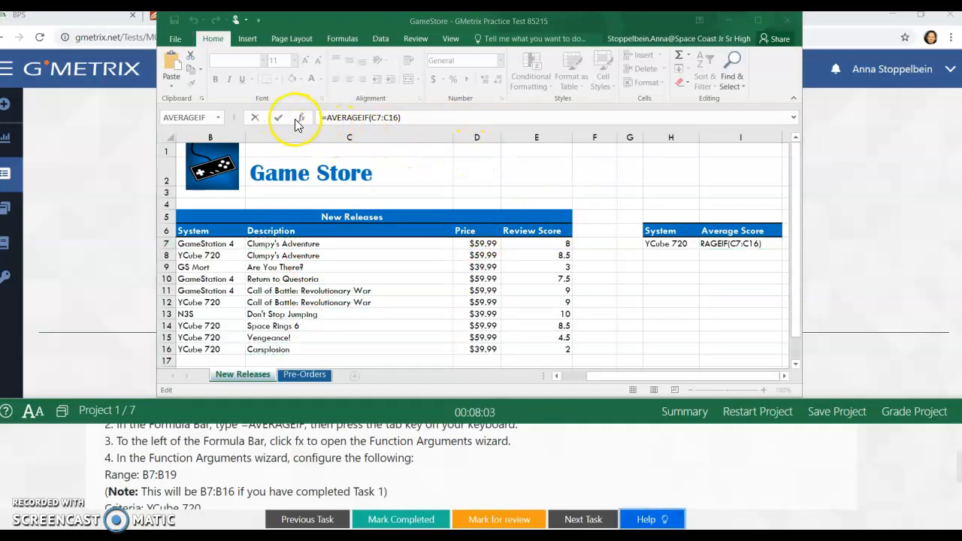
{"action": "left_click", "coordinate": [610, 206]}
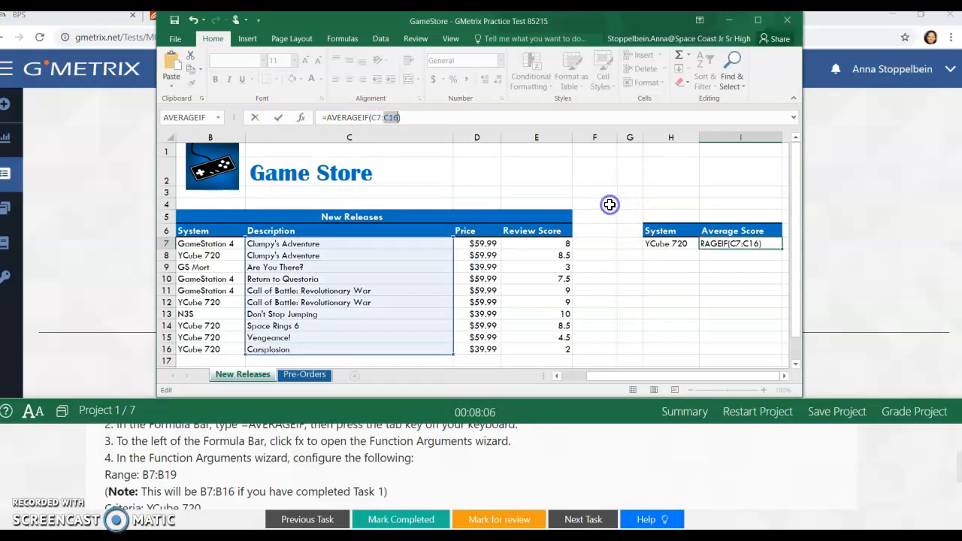
Step: Set the AVERAGEIF Range argument to the System cells B7:B16 and the Criteria to YCube
{"action": "left_click", "coordinate": [301, 119]}
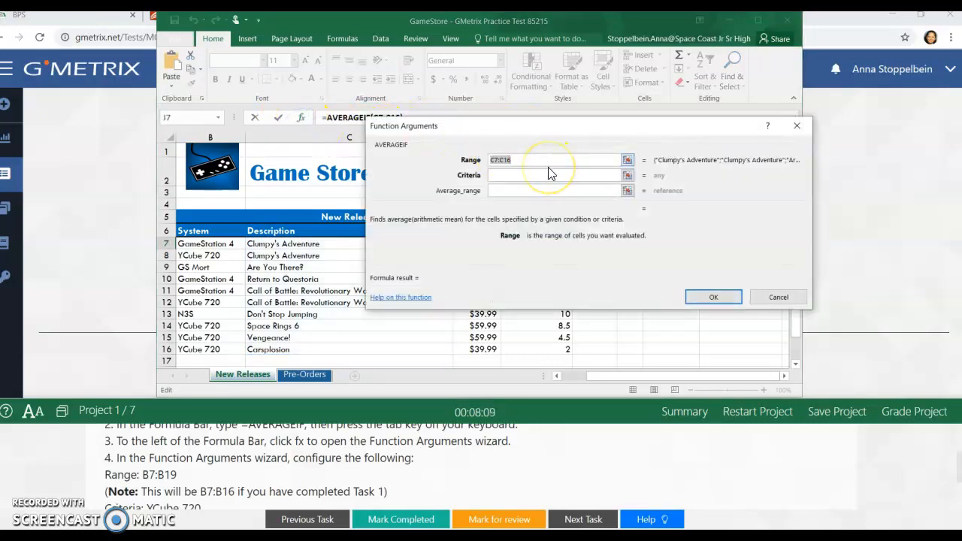
{"action": "left_click", "coordinate": [513, 175]}
{"action": "key", "text": "BackSpace"}
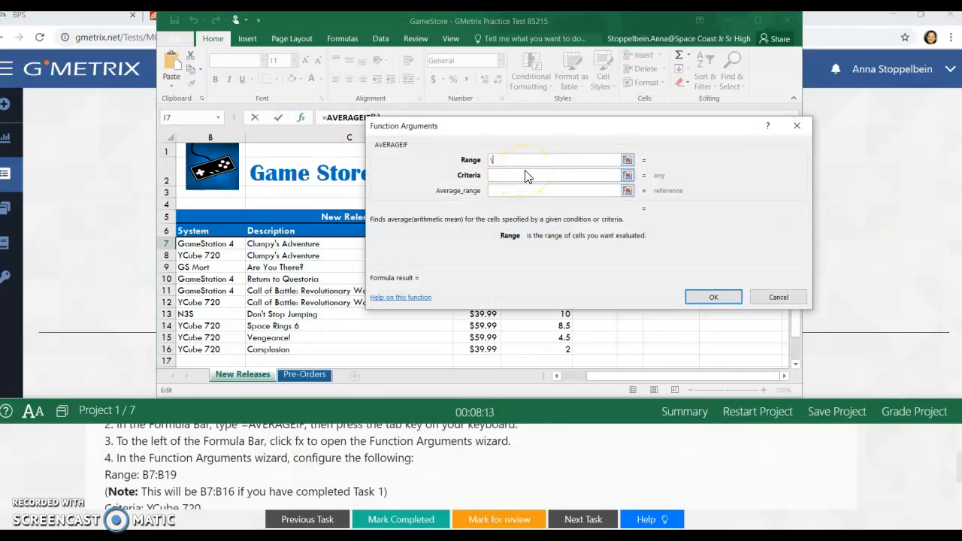
{"action": "left_click_drag", "start_coordinate": [218, 245], "coordinate": [209, 350]}
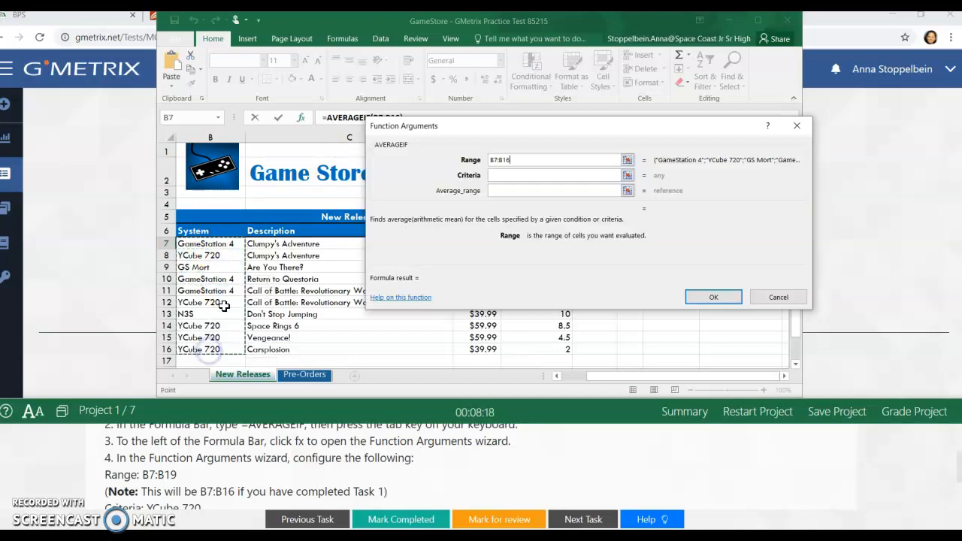
{"action": "left_click", "coordinate": [498, 178]}
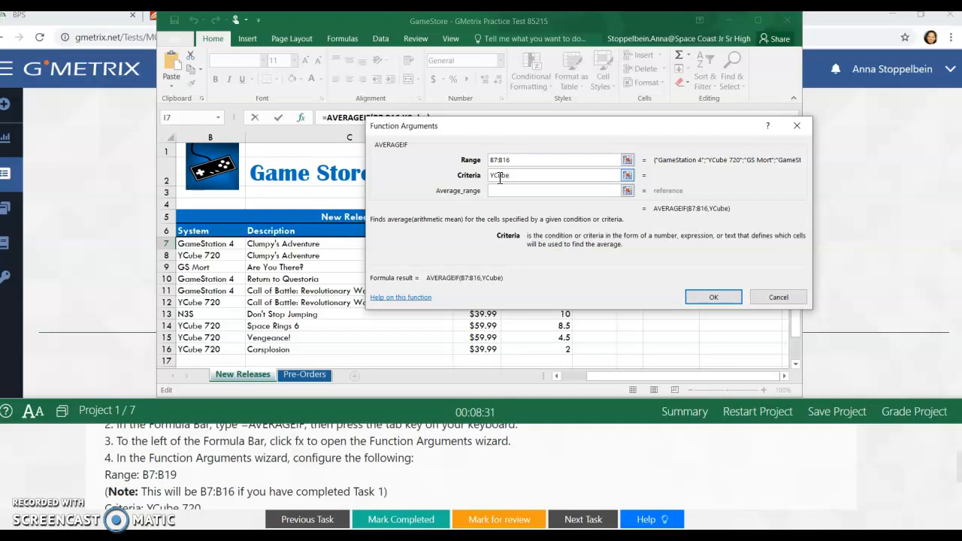
Step: Set the Average_range argument to the Review Score cells E7:E16 and enter the AVERAGEIF formula in I7
{"action": "left_click_drag", "start_coordinate": [960, 478], "coordinate": [959, 489]}
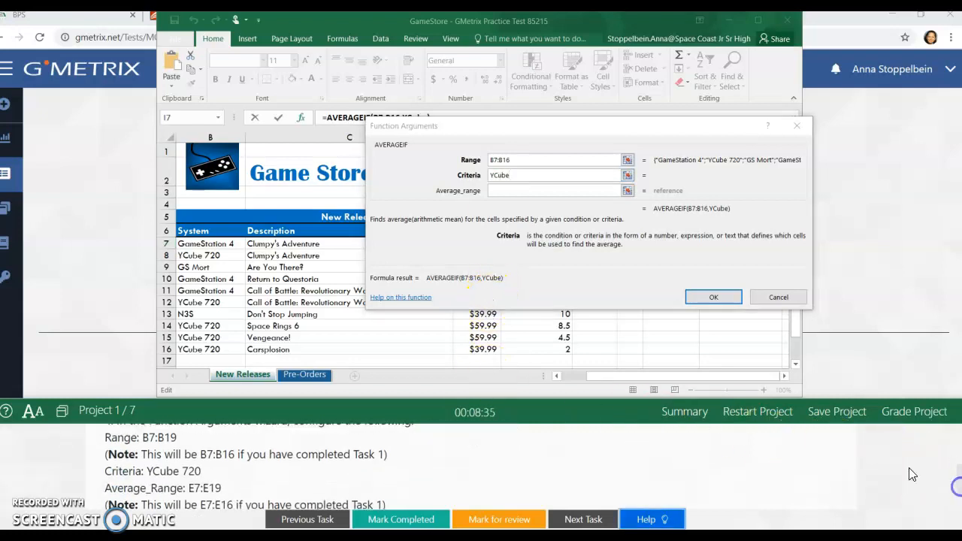
{"action": "left_click_drag", "start_coordinate": [647, 127], "coordinate": [325, 176]}
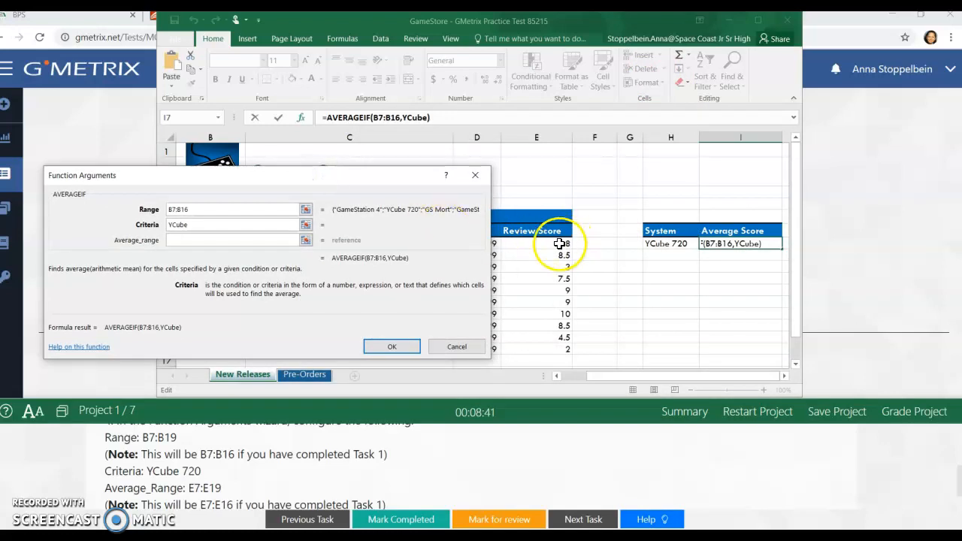
{"action": "left_click", "coordinate": [172, 241]}
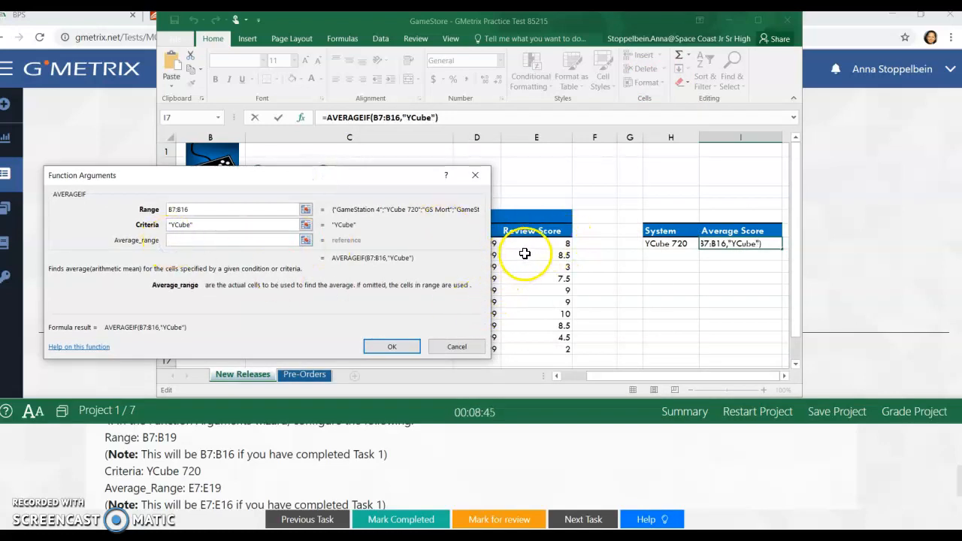
{"action": "left_click_drag", "start_coordinate": [529, 243], "coordinate": [530, 352]}
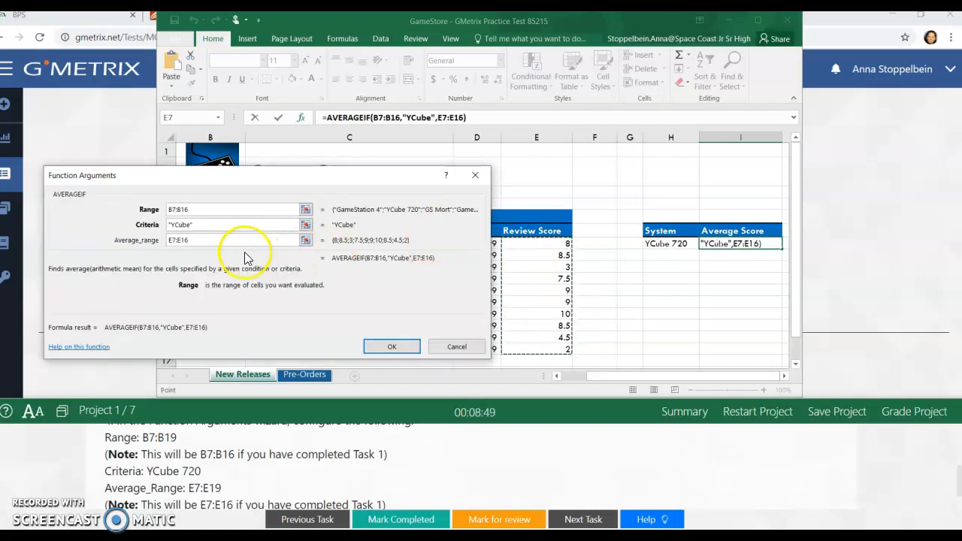
{"action": "left_click", "coordinate": [390, 349]}
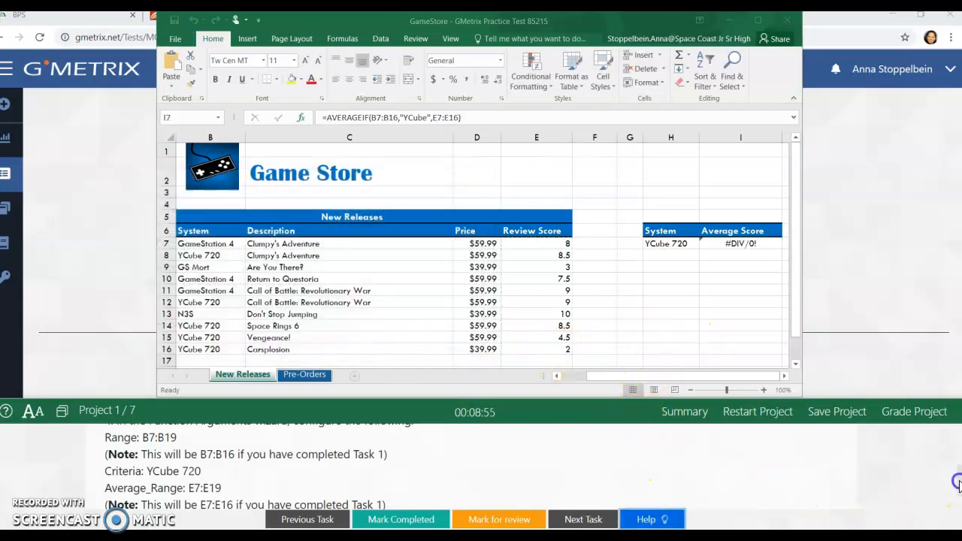
Step: Recheck the Task 3 help and delete all arguments from the AVERAGEIF formula in cell I7
{"action": "scroll", "coordinate": [958, 485], "scroll_direction": "down", "scroll_amount": 1}
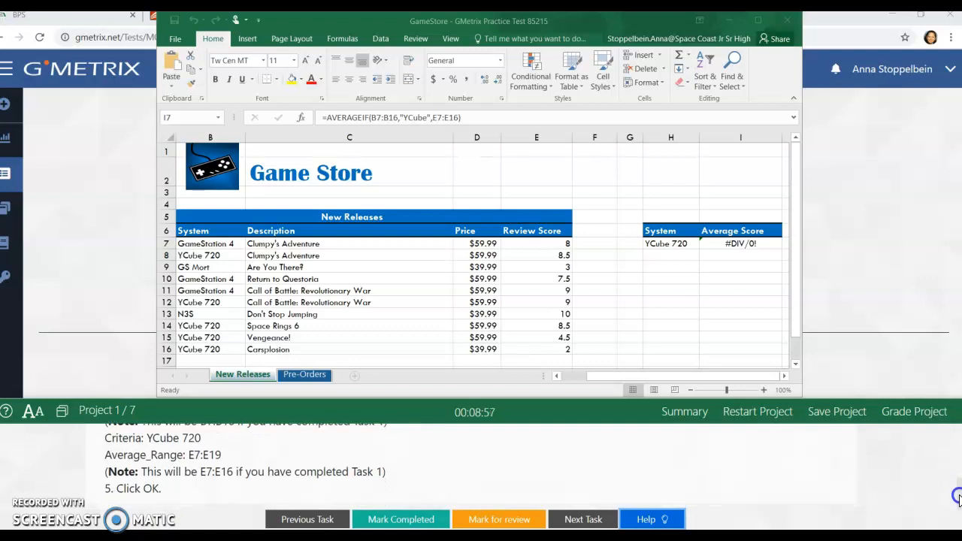
{"action": "scroll", "coordinate": [957, 489], "scroll_direction": "up", "scroll_amount": 2}
{"action": "left_click", "coordinate": [744, 244]}
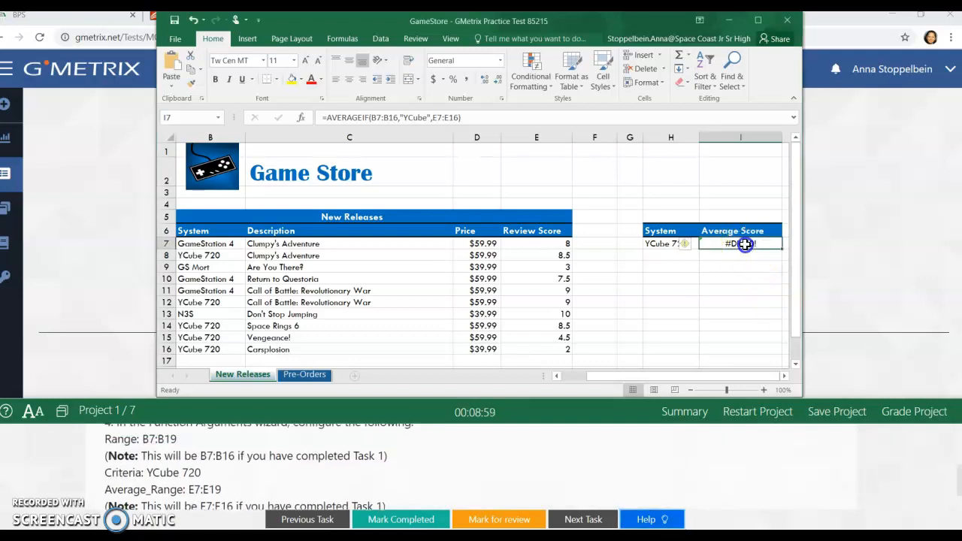
{"action": "left_click", "coordinate": [461, 117]}
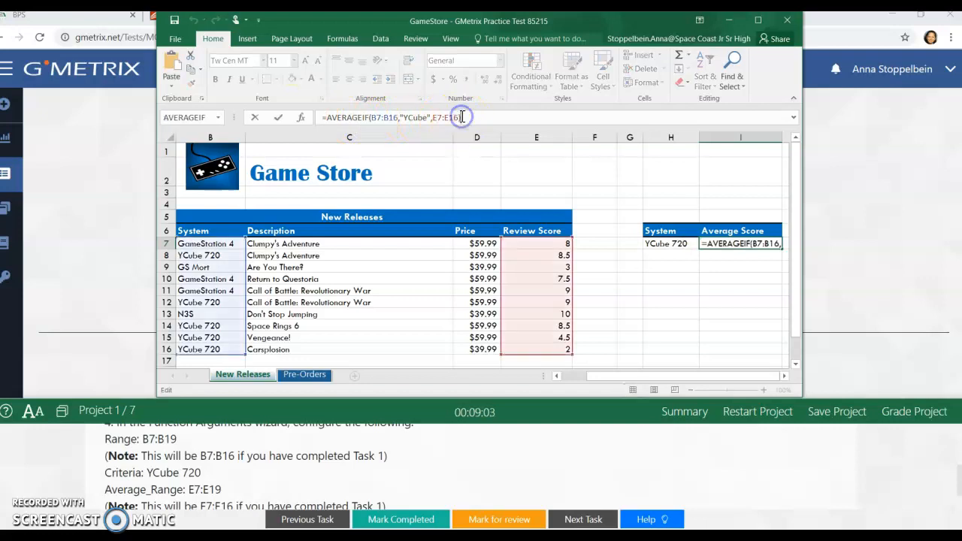
{"action": "key", "text": "BackSpace"}
{"action": "key", "text": "BackSpace"}
{"action": "key", "text": "BackSpace"}
{"action": "key", "text": "BackSpace"}
{"action": "key", "text": "BackSpace"}
{"action": "key", "text": "BackSpace"}
{"action": "key", "text": "BackSpace"}
{"action": "key", "text": "BackSpace"}
{"action": "key", "text": "BackSpace"}
{"action": "key", "text": "BackSpace"}
{"action": "key", "text": "BackSpace"}
{"action": "key", "text": "BackSpace"}
{"action": "key", "text": "BackSpace"}
{"action": "key", "text": "BackSpace"}
{"action": "key", "text": "BackSpace"}
{"action": "key", "text": "BackSpace"}
{"action": "key", "text": "BackSpace"}
{"action": "key", "text": "BackSpace"}
{"action": "key", "text": "BackSpace"}
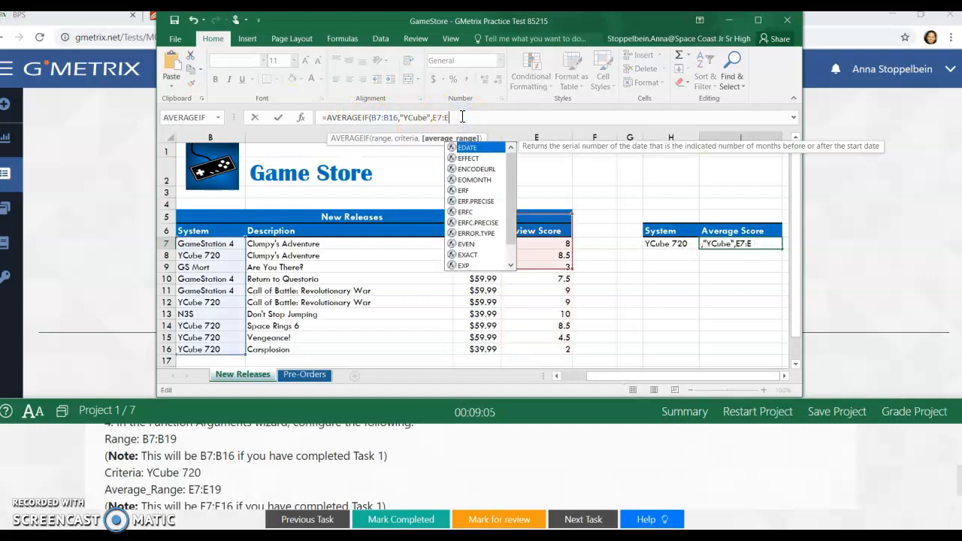
{"action": "key", "text": "BackSpace"}
{"action": "key", "text": "BackSpace"}
{"action": "key", "text": "BackSpace"}
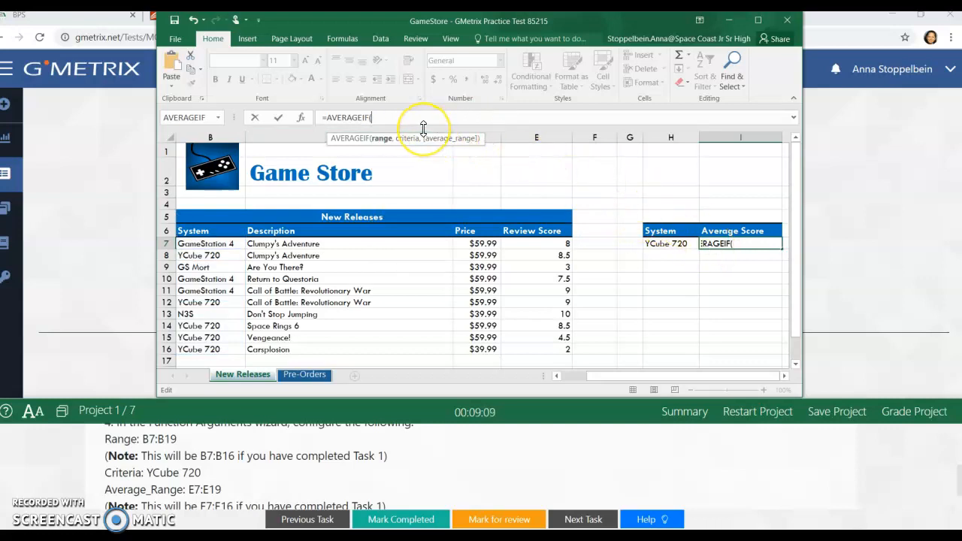
Step: Enter B7:B19 as the range of the AVERAGEIF formula in I7
{"action": "type", "text": "B7"}
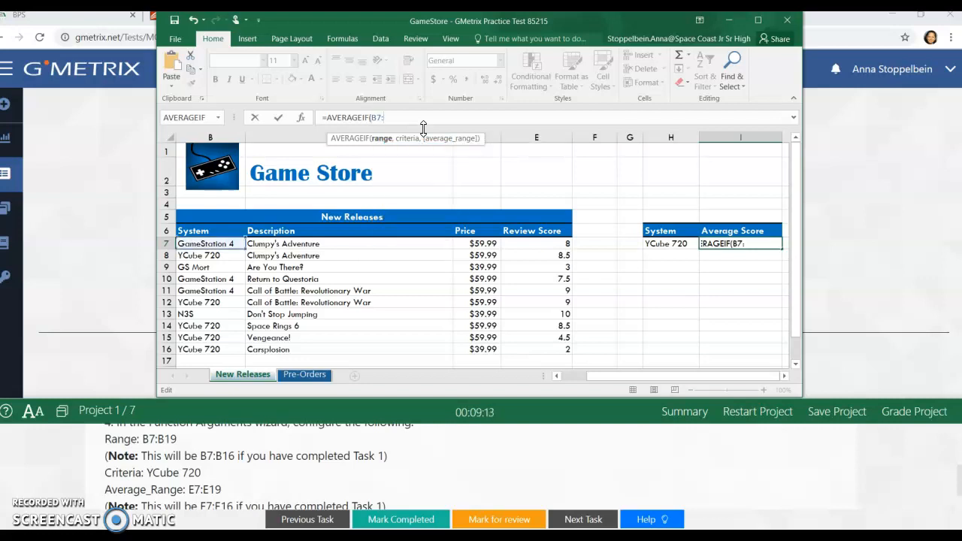
{"action": "type", "text": ":B10"}
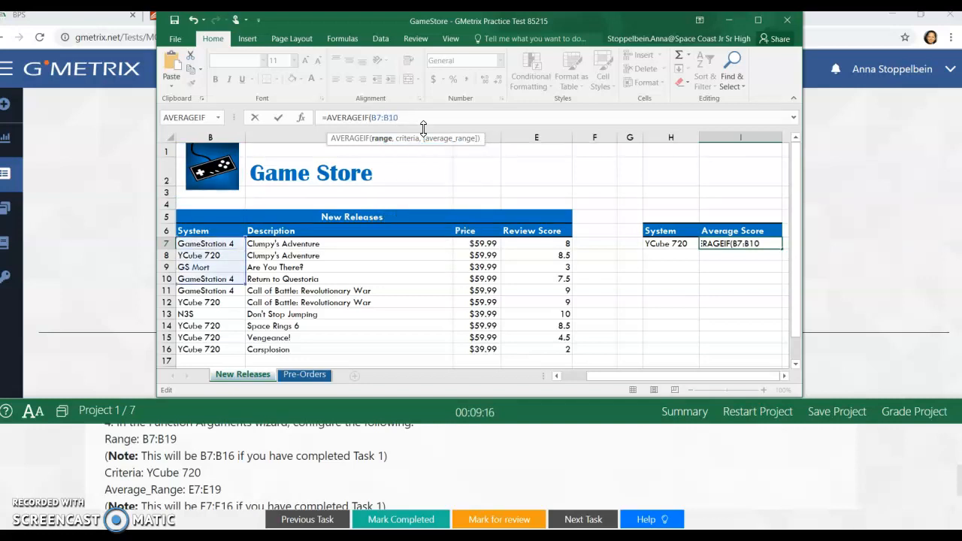
{"action": "key", "text": "BackSpace"}
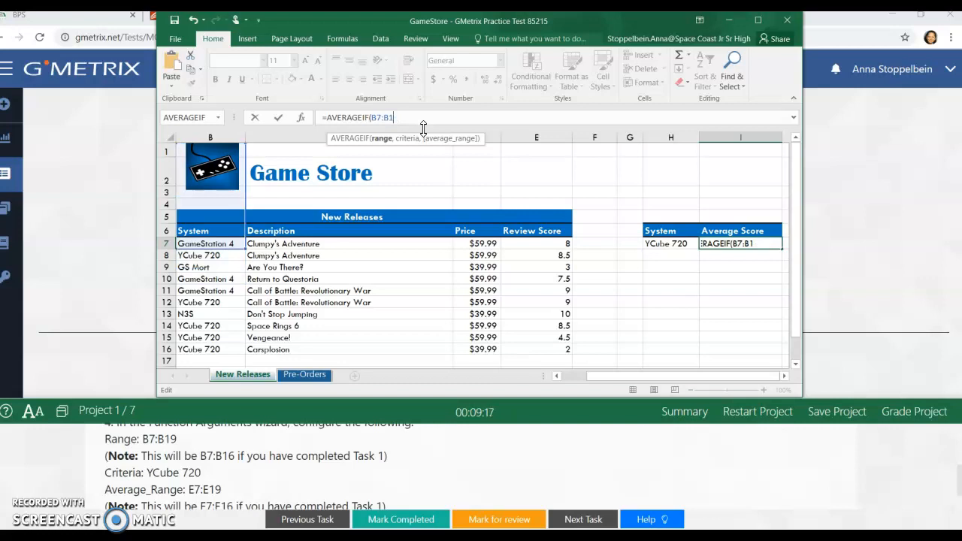
{"action": "type", "text": "8"}
{"action": "key", "text": "BackSpace"}
{"action": "type", "text": "9,"}
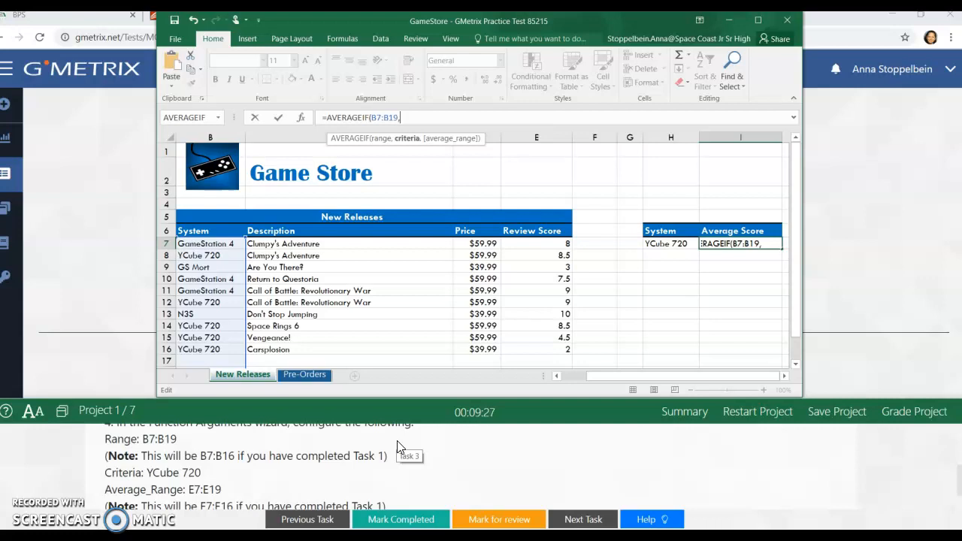
Step: Add Ycube as the criteria and E7:E19 as the average range of the AVERAGEIF formula
{"action": "type", "text": "Y"}
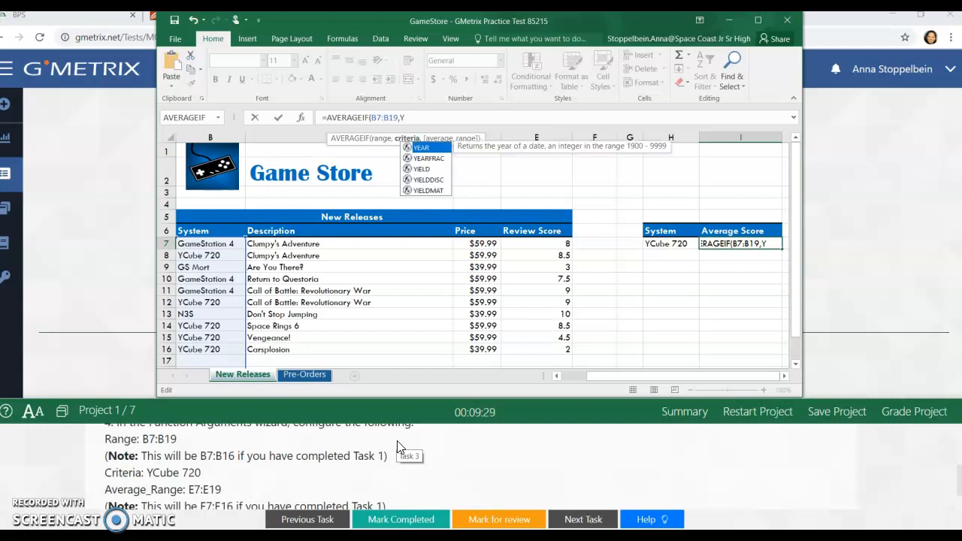
{"action": "type", "text": "Cube"}
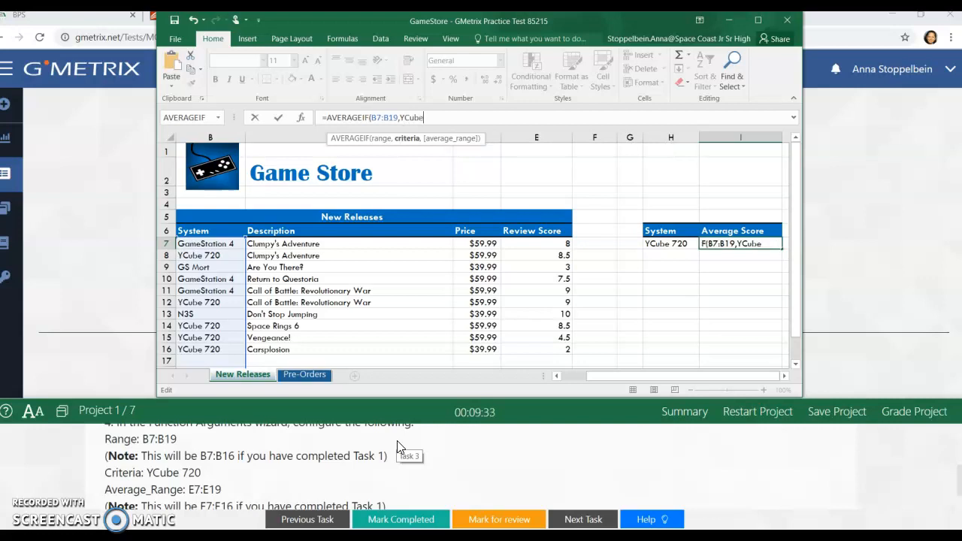
{"action": "type", "text": ","}
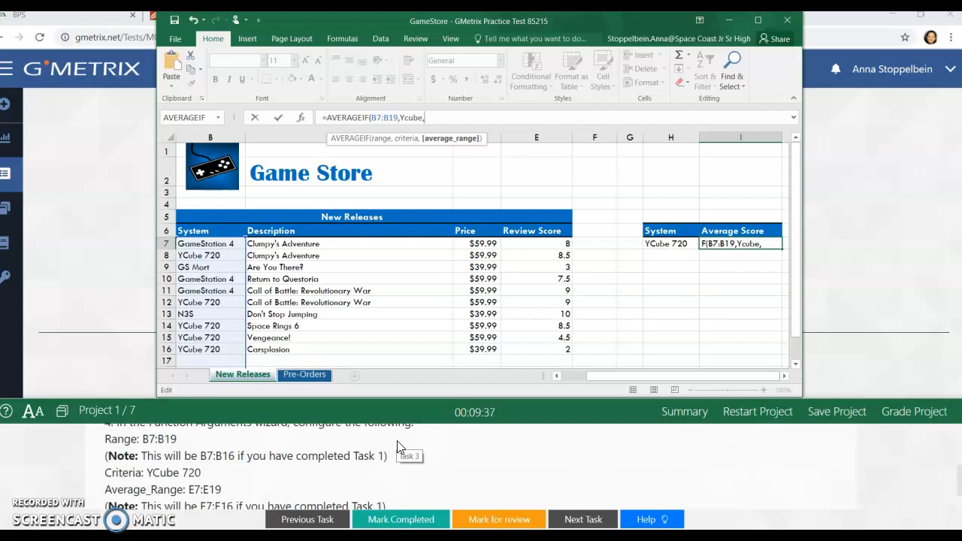
{"action": "type", "text": "E"}
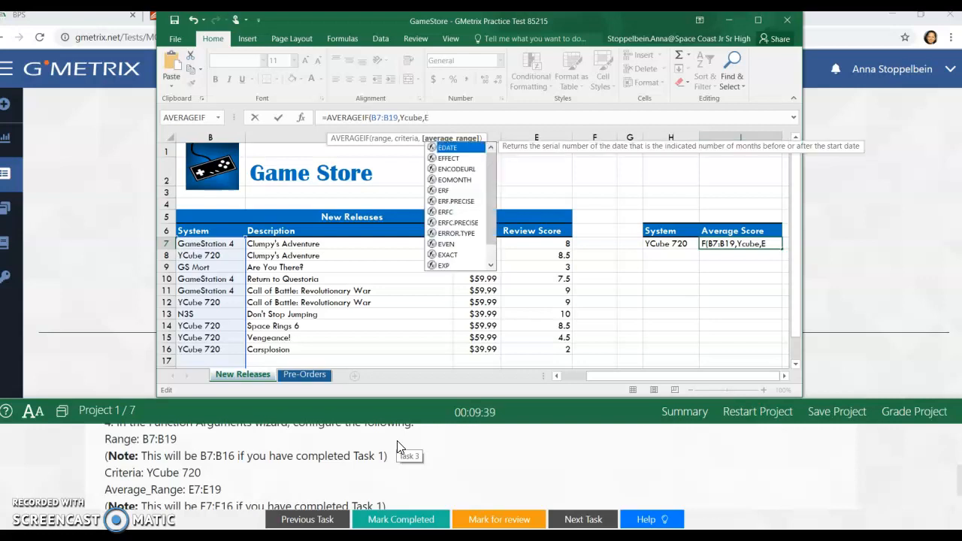
{"action": "type", "text": "7"}
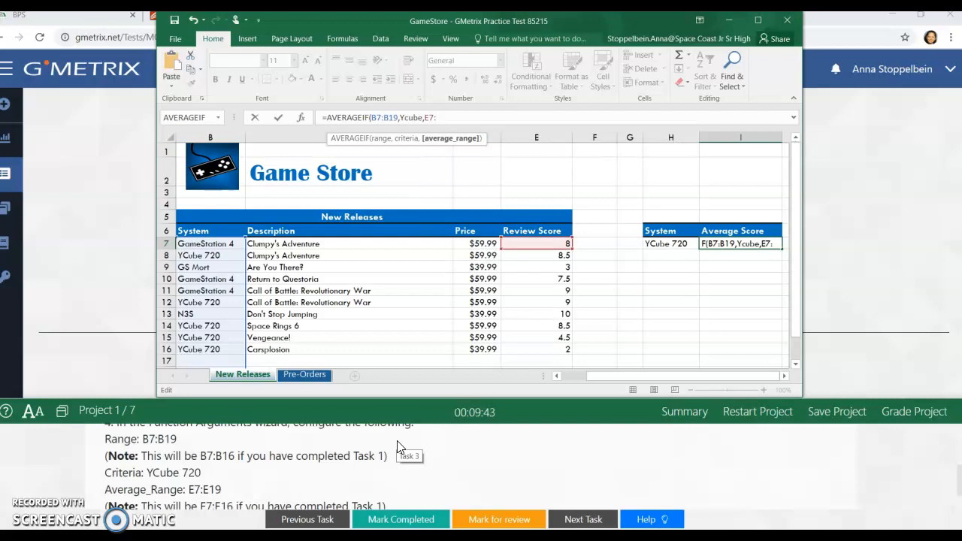
{"action": "type", "text": ":E19"}
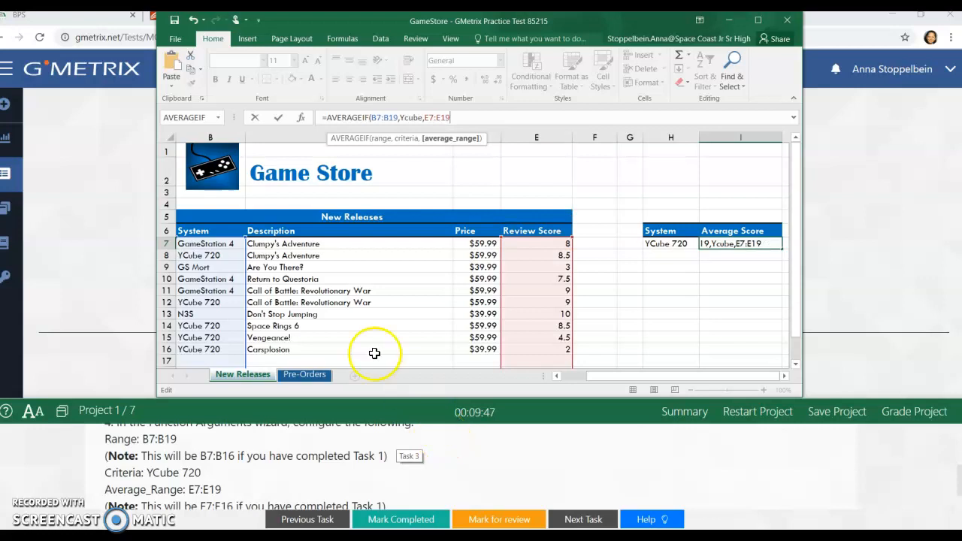
Step: Correct the AVERAGEIF criteria to YCube in the Function Arguments wizard and enter the formula
{"action": "left_click", "coordinate": [300, 118]}
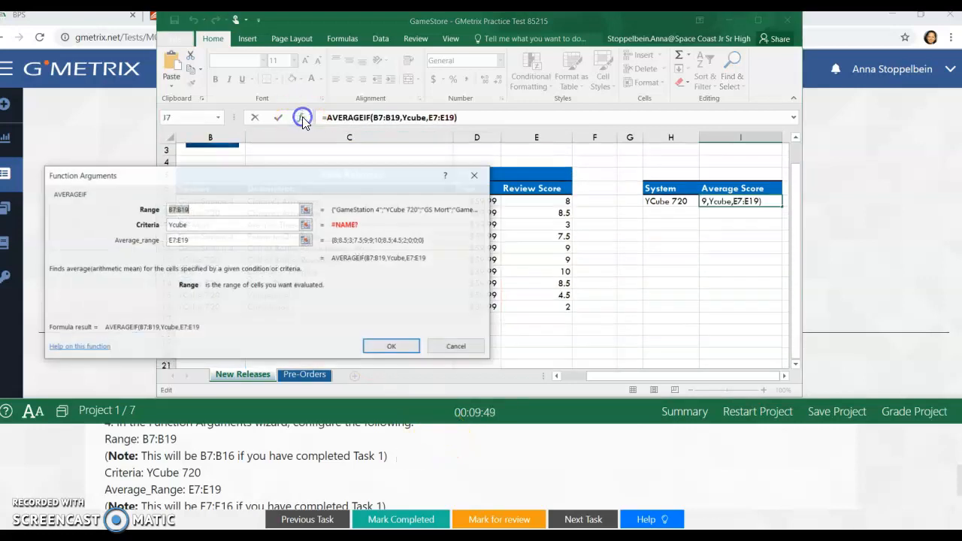
{"action": "left_click_drag", "start_coordinate": [333, 183], "coordinate": [681, 172]}
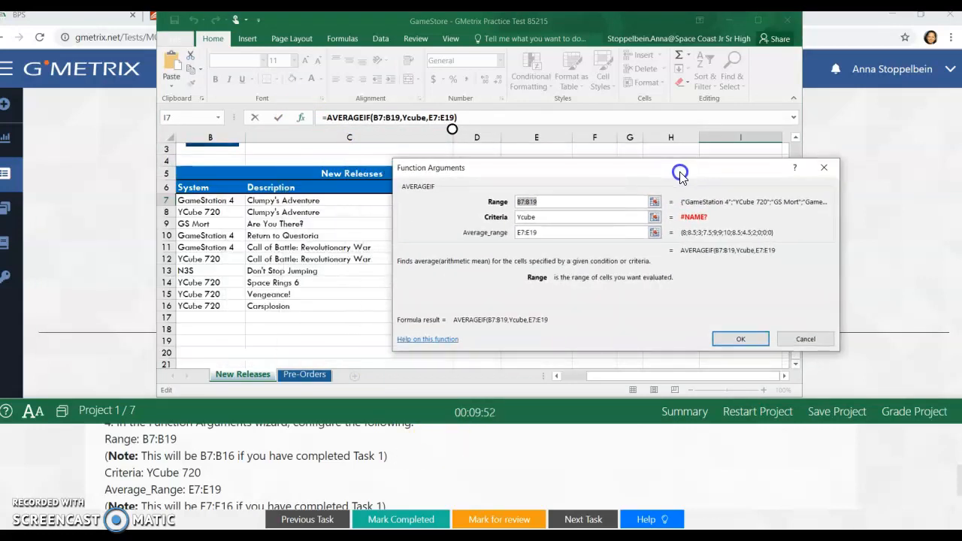
{"action": "left_click", "coordinate": [526, 216]}
{"action": "key", "text": "BackSpace"}
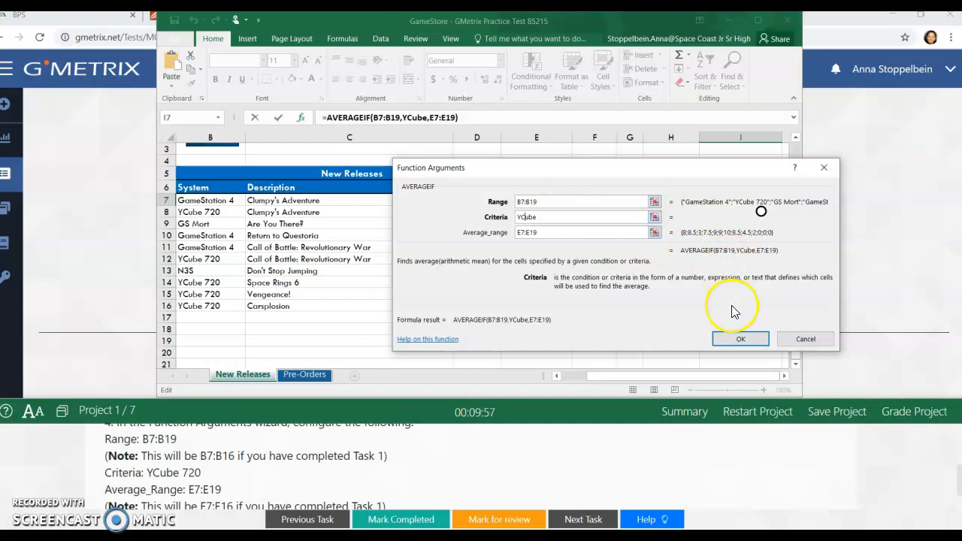
{"action": "left_click", "coordinate": [738, 338]}
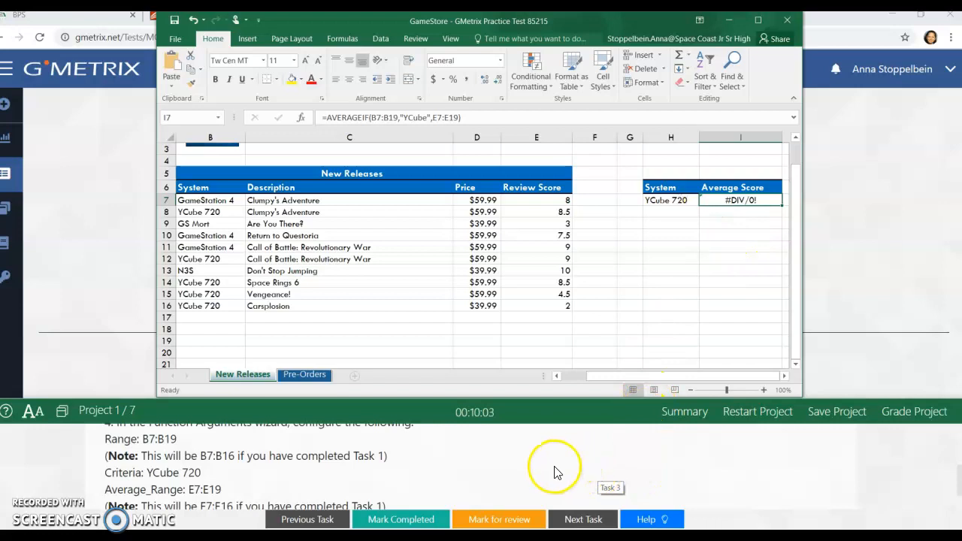
Step: Mark Task 3 for review and open Task 4
{"action": "left_click", "coordinate": [502, 524]}
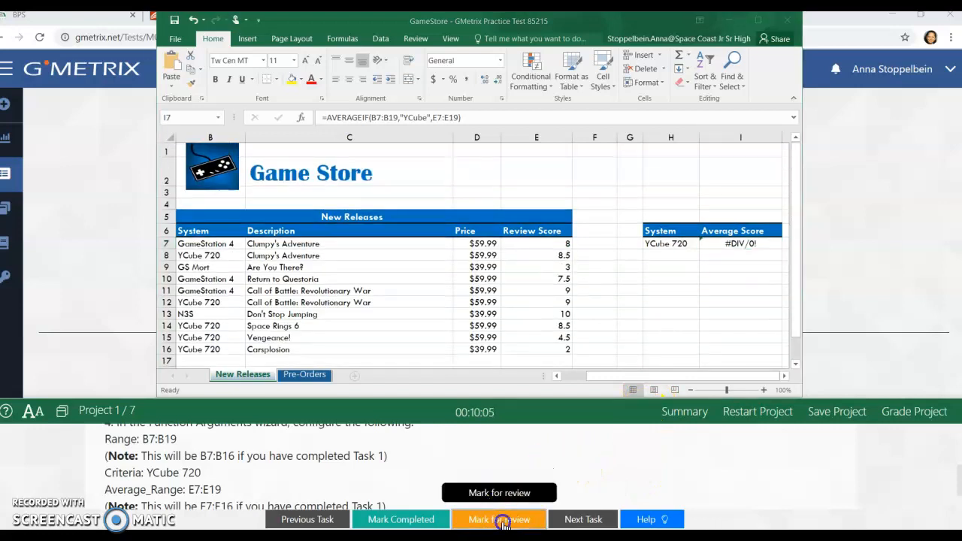
{"action": "scroll", "coordinate": [601, 492], "scroll_direction": "up", "scroll_amount": 5}
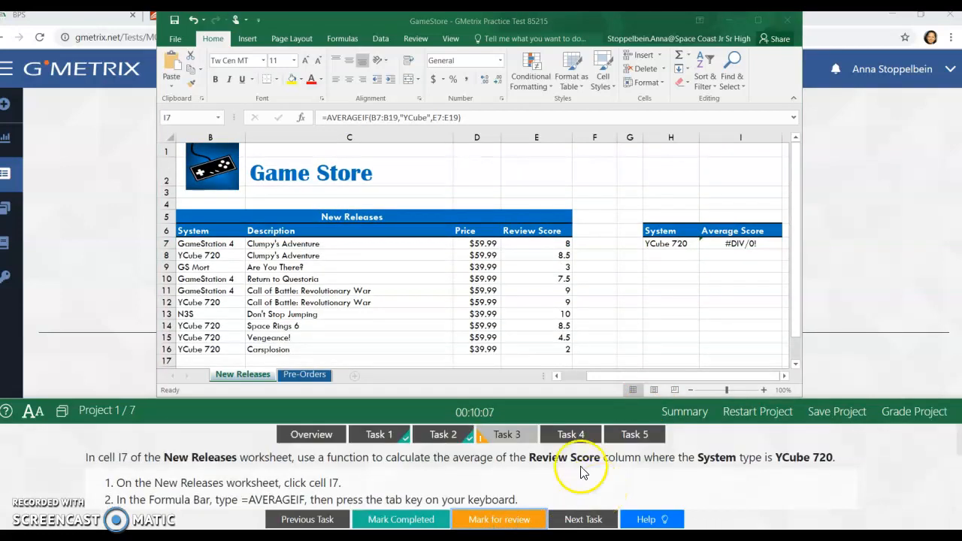
{"action": "left_click", "coordinate": [571, 435]}
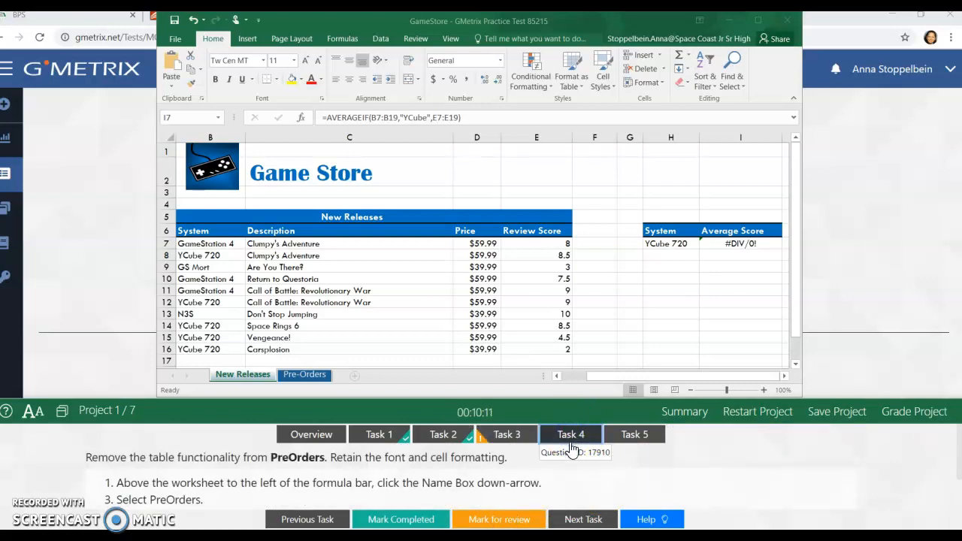
Step: Switch to the Pre-Orders worksheet and show the Task 4 help instructions
{"action": "left_click", "coordinate": [646, 519]}
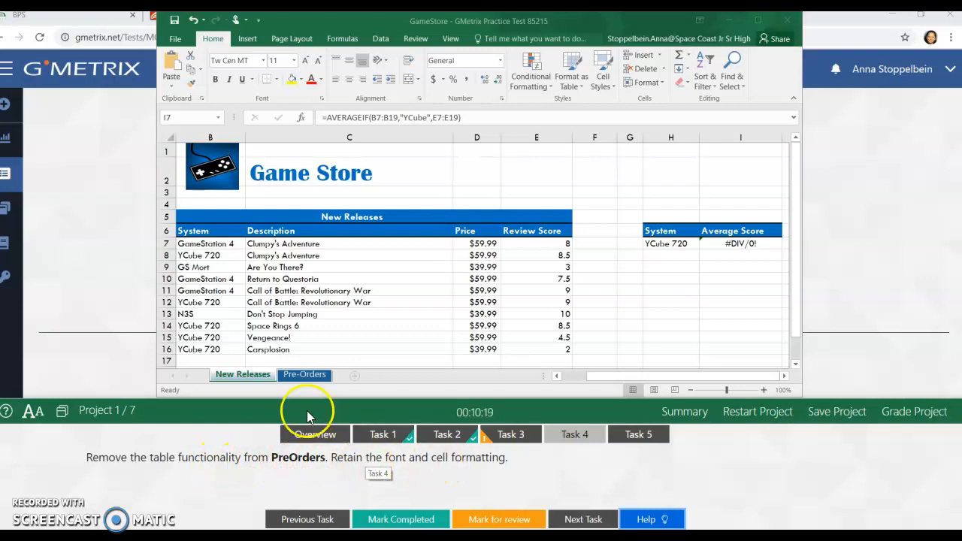
{"action": "left_click", "coordinate": [301, 378]}
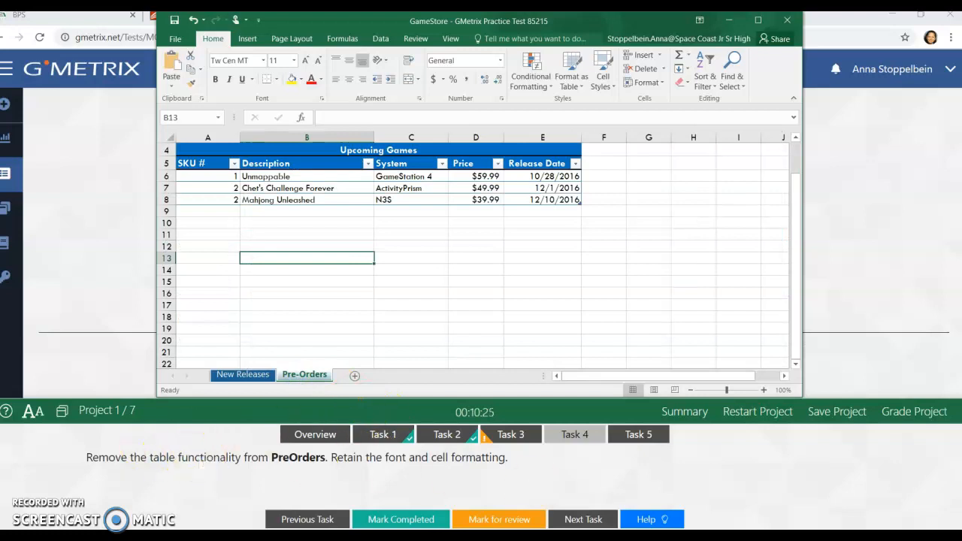
{"action": "left_click", "coordinate": [645, 519]}
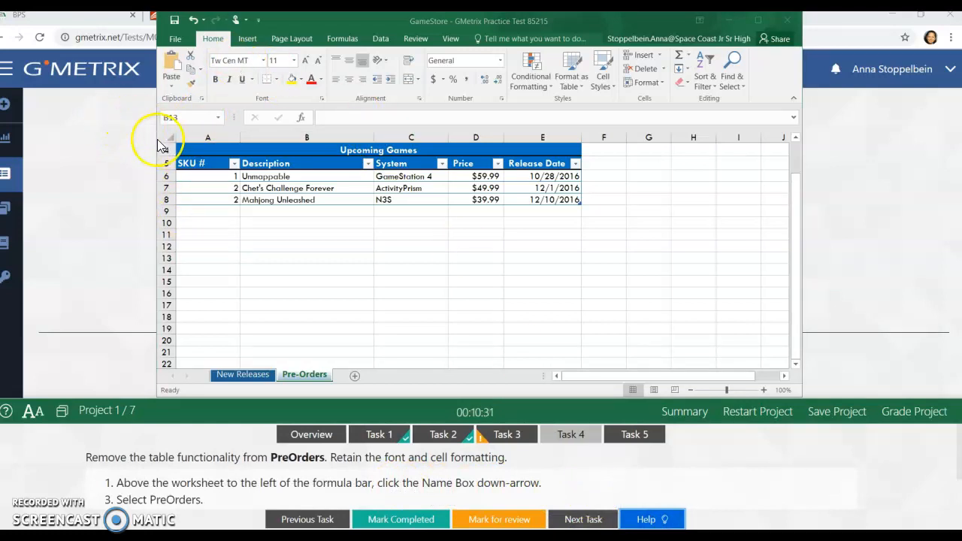
Step: Select the PreOrders table through its defined name
{"action": "left_click", "coordinate": [220, 118]}
{"action": "left_click", "coordinate": [220, 118]}
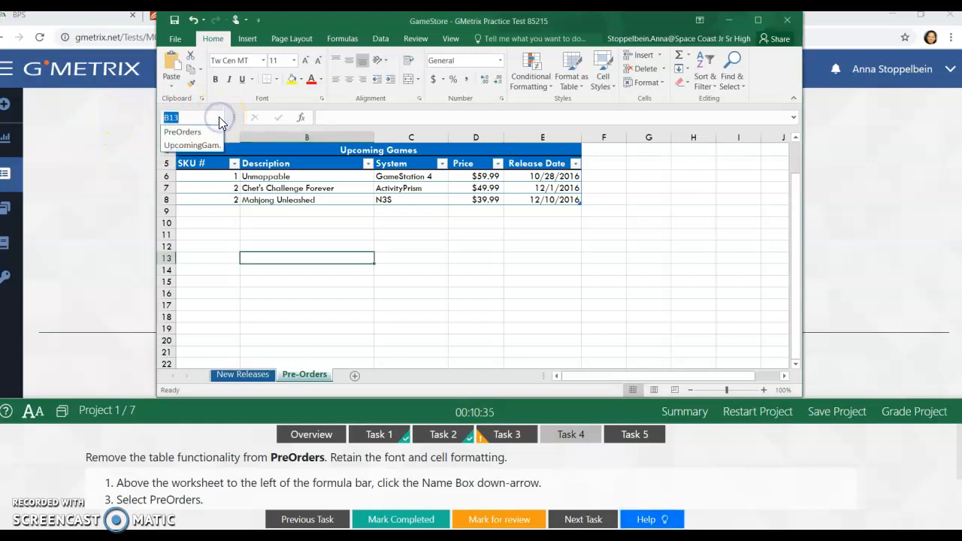
{"action": "left_click", "coordinate": [202, 132]}
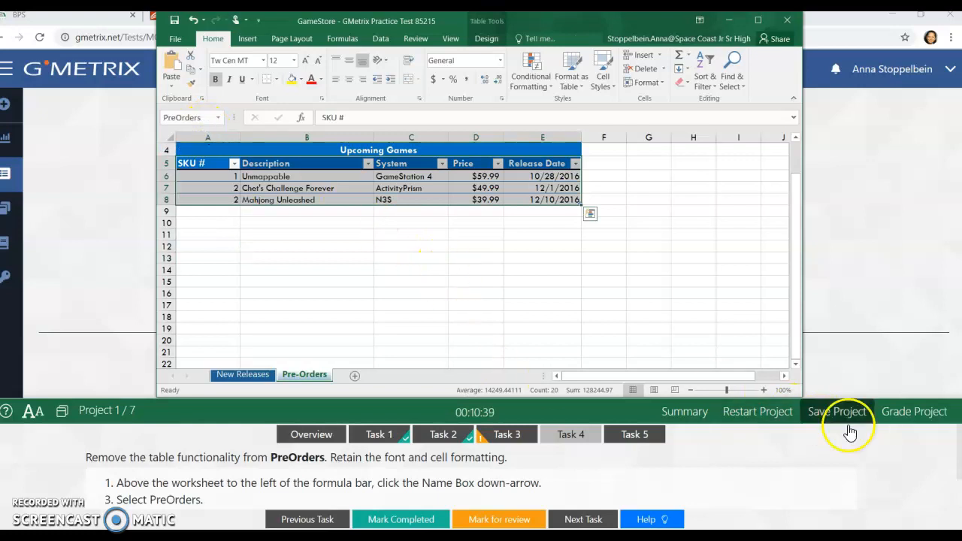
Step: Convert the selected PreOrders table to a normal range, keeping its font and cell formatting
{"action": "left_click_drag", "start_coordinate": [958, 474], "coordinate": [957, 509]}
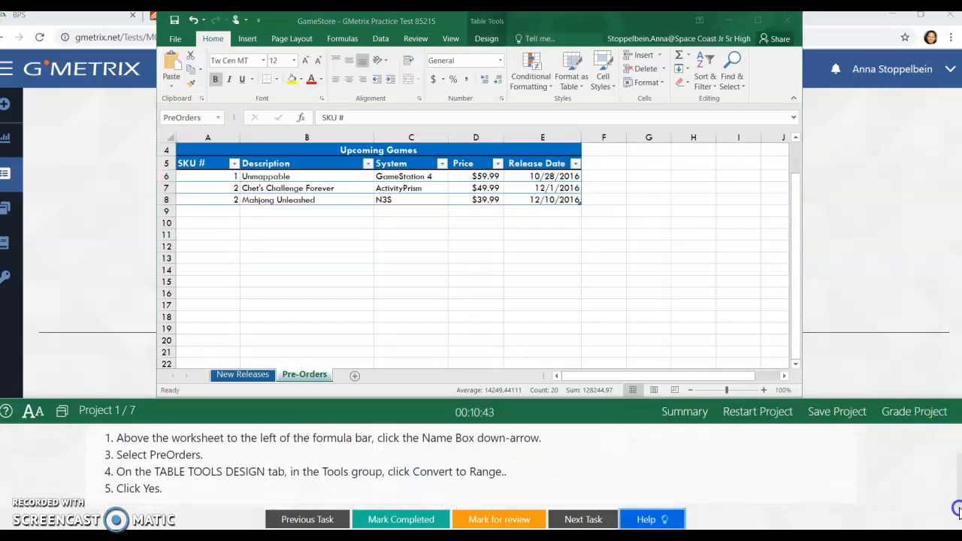
{"action": "left_click", "coordinate": [492, 43]}
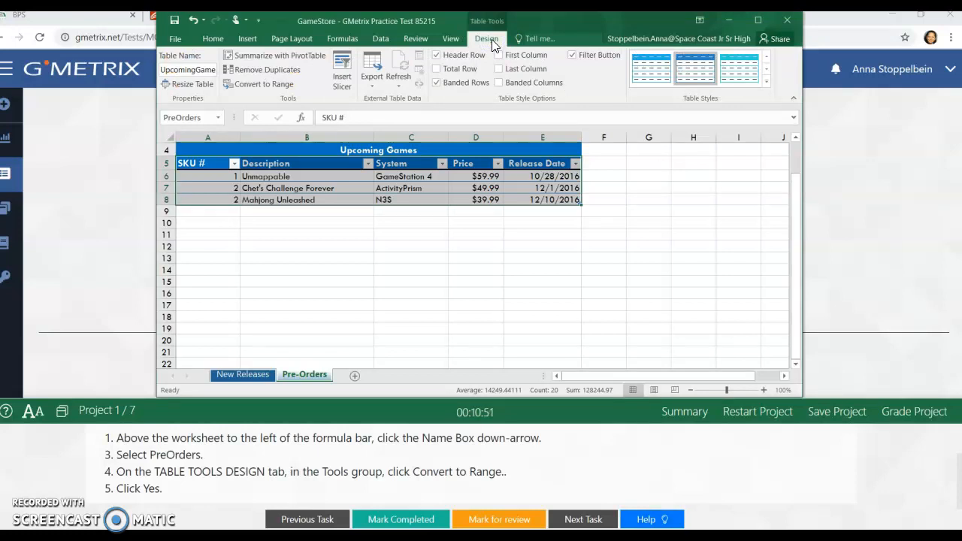
{"action": "left_click", "coordinate": [272, 87]}
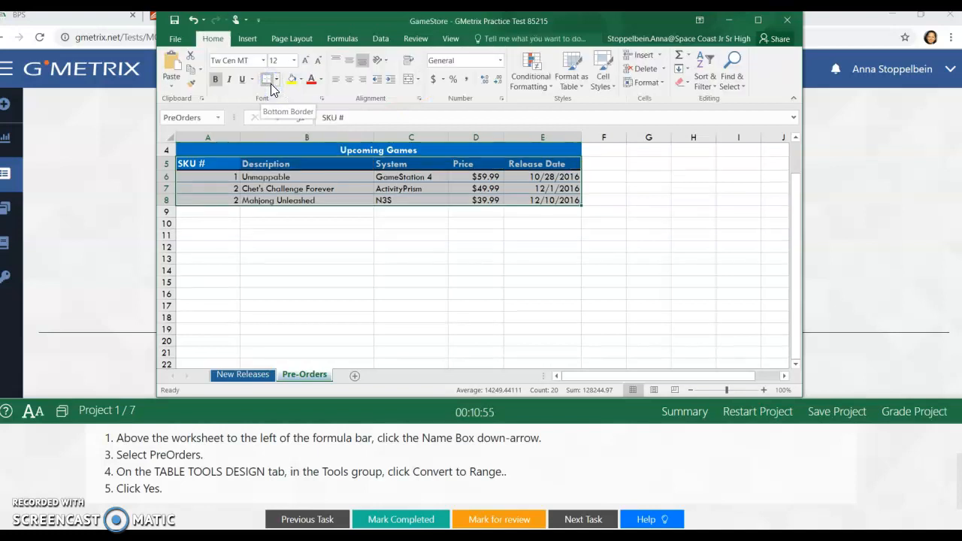
{"action": "left_click", "coordinate": [445, 295]}
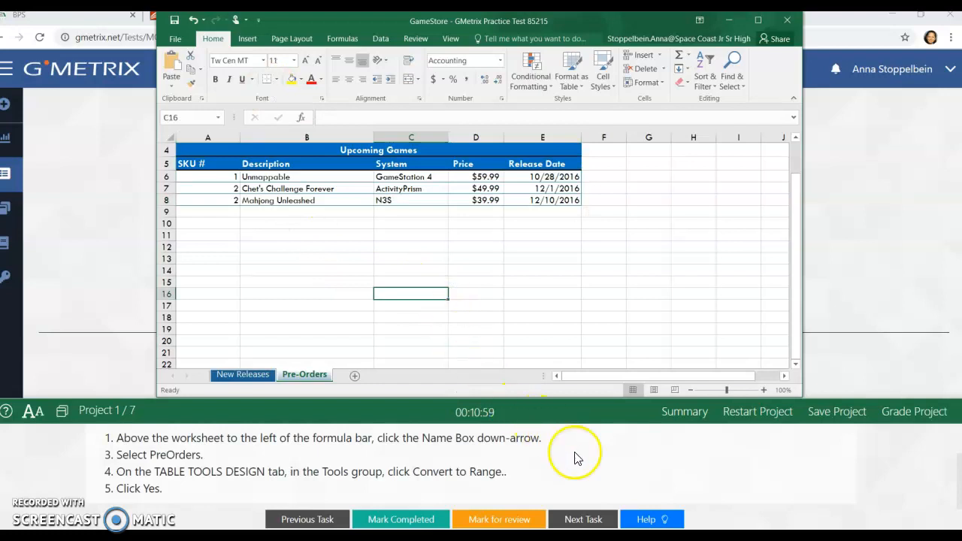
Step: Mark Task 4 as completed and open Task 5
{"action": "left_click", "coordinate": [426, 519]}
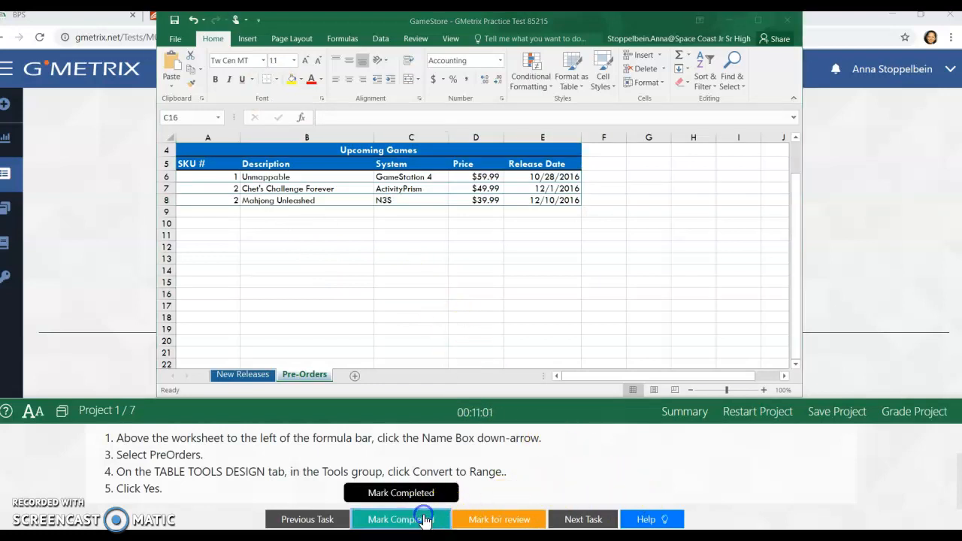
{"action": "left_click", "coordinate": [636, 442]}
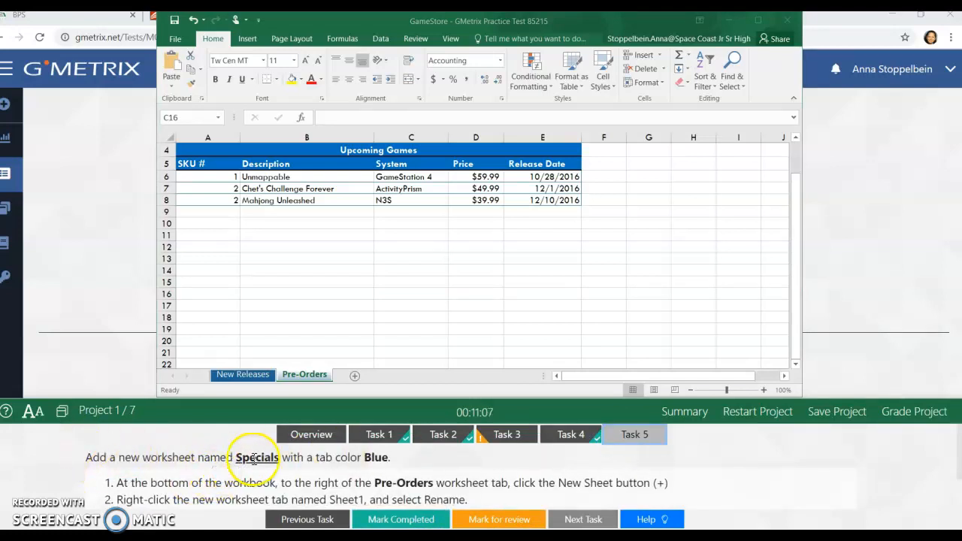
Step: Add a new worksheet after Pre-Orders and name it Specials
{"action": "left_click", "coordinate": [355, 375]}
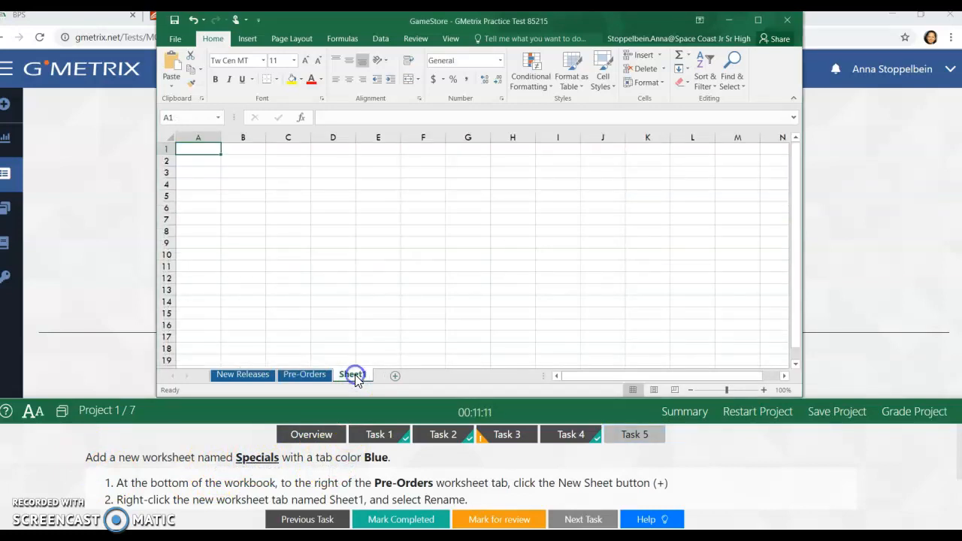
{"action": "double_click", "coordinate": [356, 375]}
{"action": "type", "text": "Specials"}
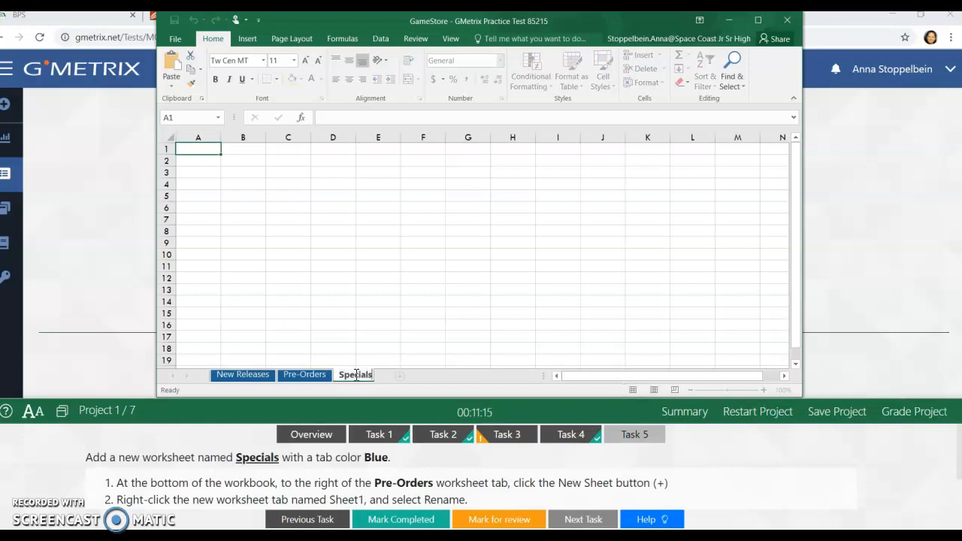
{"action": "left_click", "coordinate": [358, 336]}
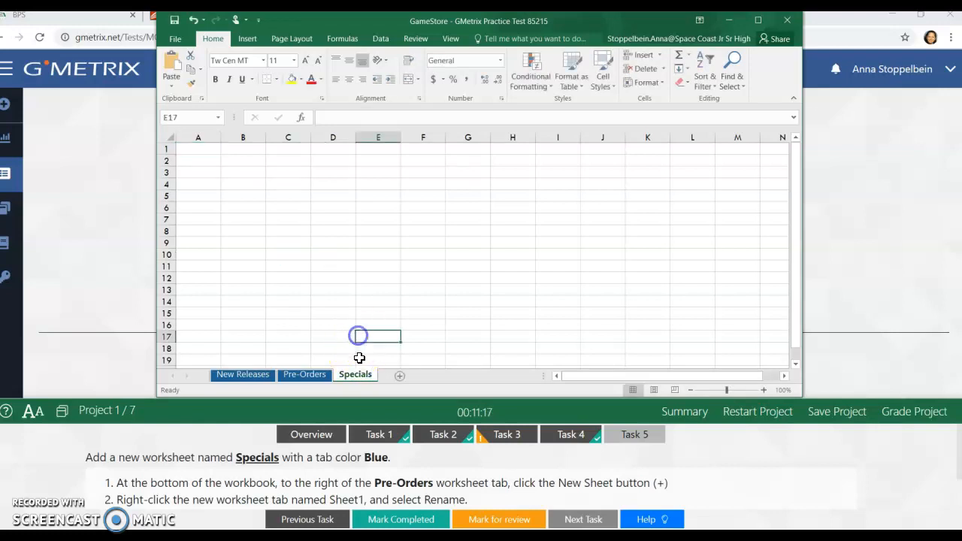
Step: Set the Specials worksheet's tab color to the standard Blue
{"action": "right_click", "coordinate": [357, 376]}
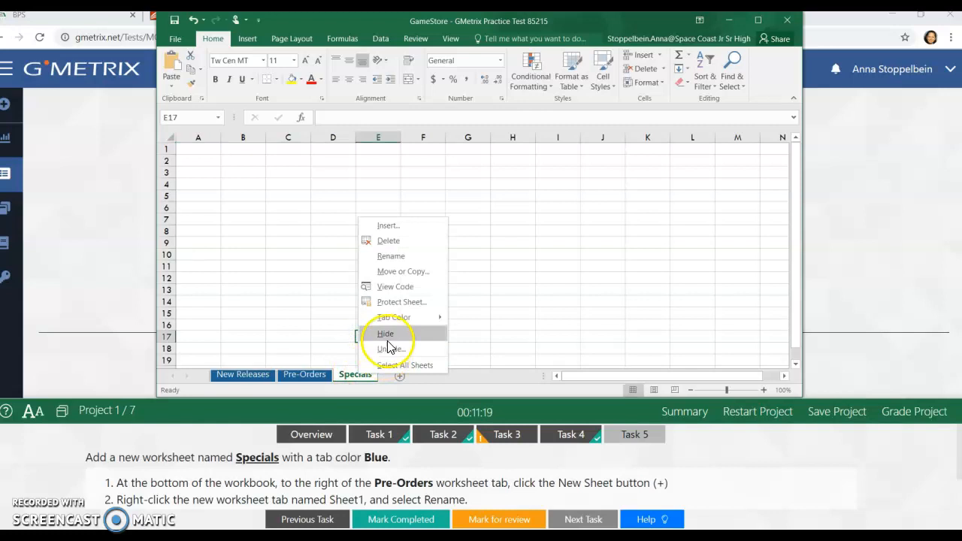
{"action": "mouse_move", "coordinate": [394, 317]}
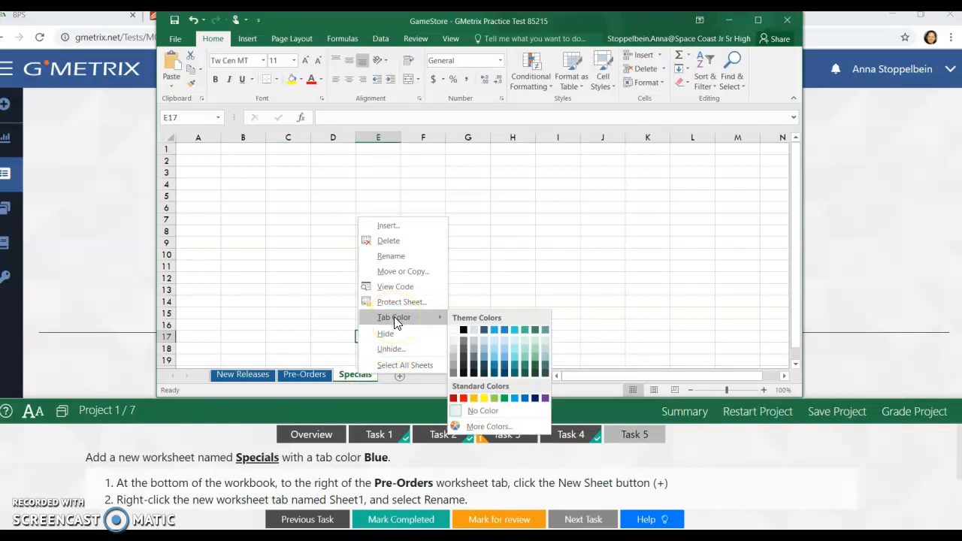
{"action": "left_click", "coordinate": [526, 399]}
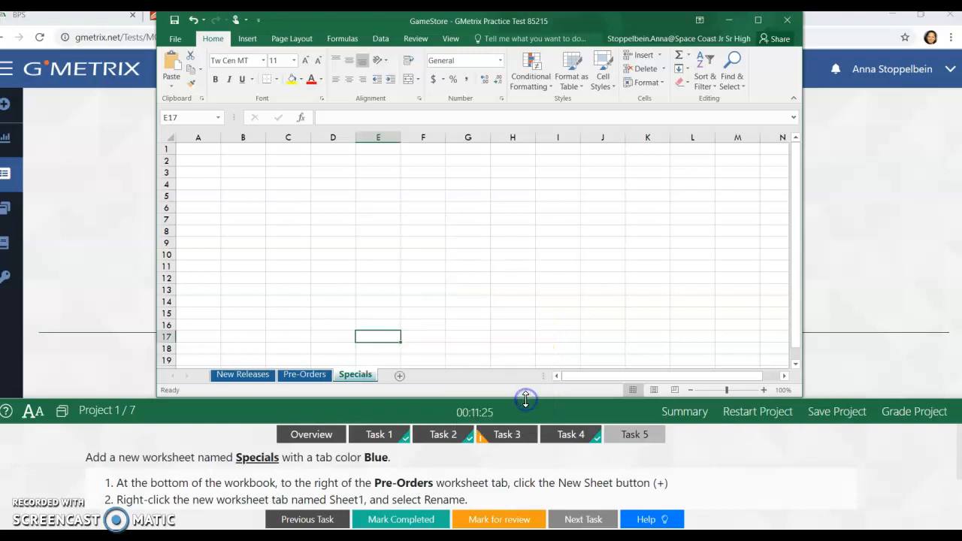
{"action": "left_click", "coordinate": [477, 329]}
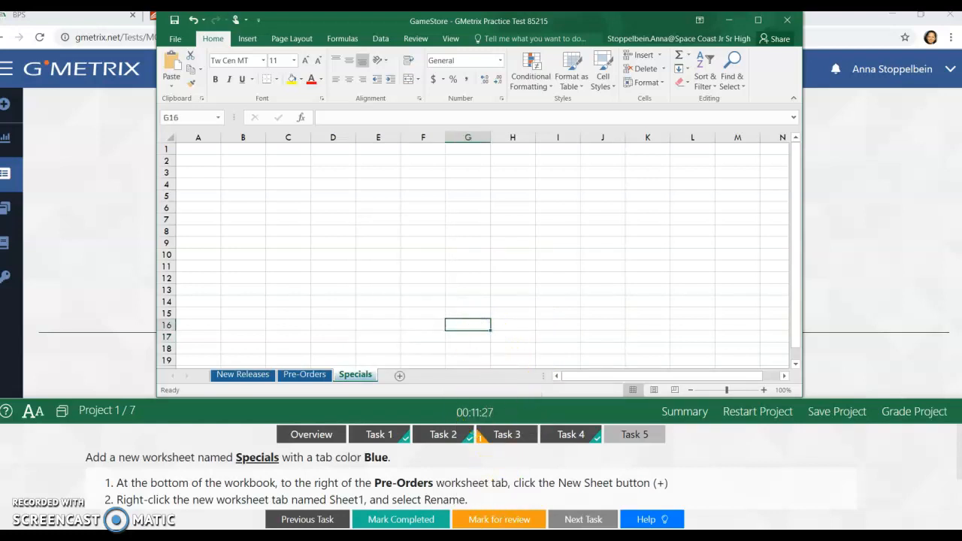
Step: Mark Task 5 as completed and return to Task 3, selecting cell I7 on the New Releases worksheet
{"action": "left_click", "coordinate": [425, 520]}
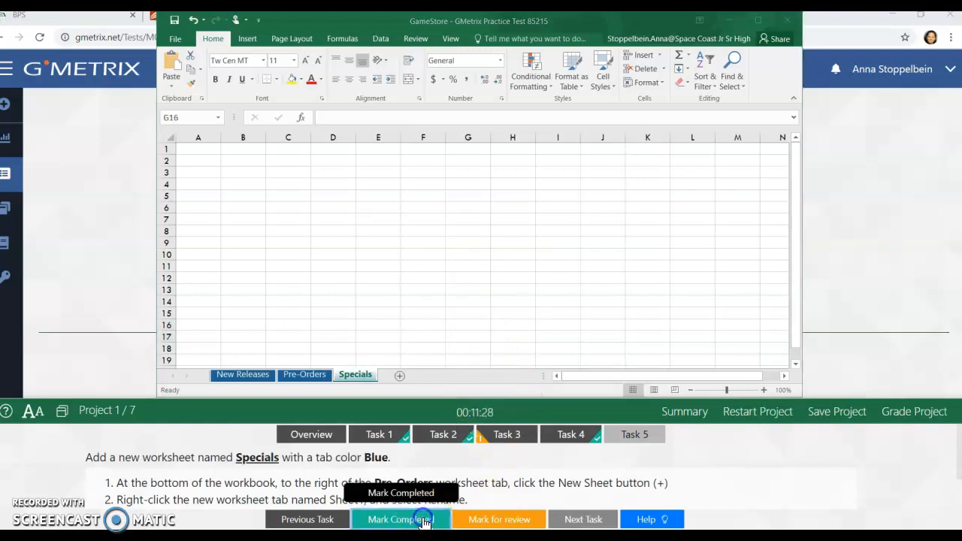
{"action": "left_click", "coordinate": [508, 440]}
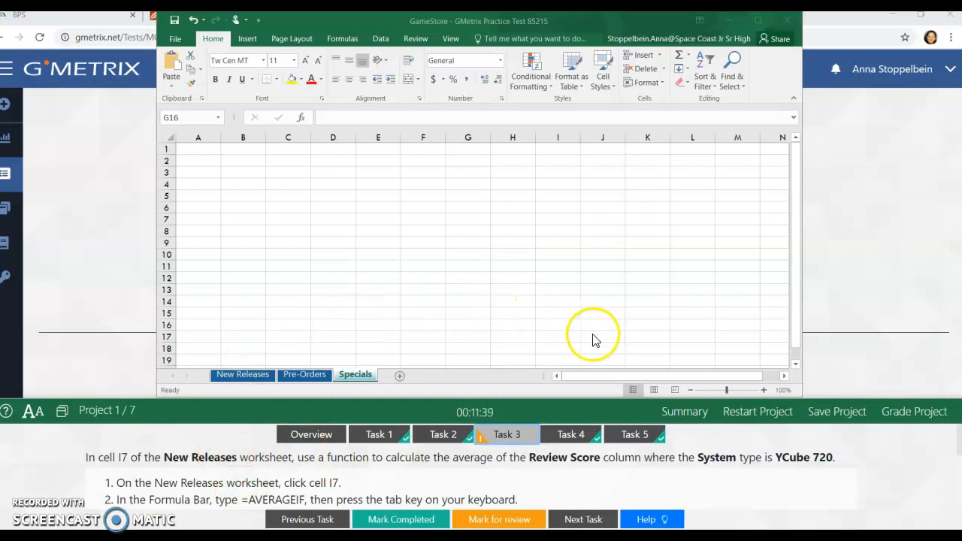
{"action": "left_click", "coordinate": [252, 375]}
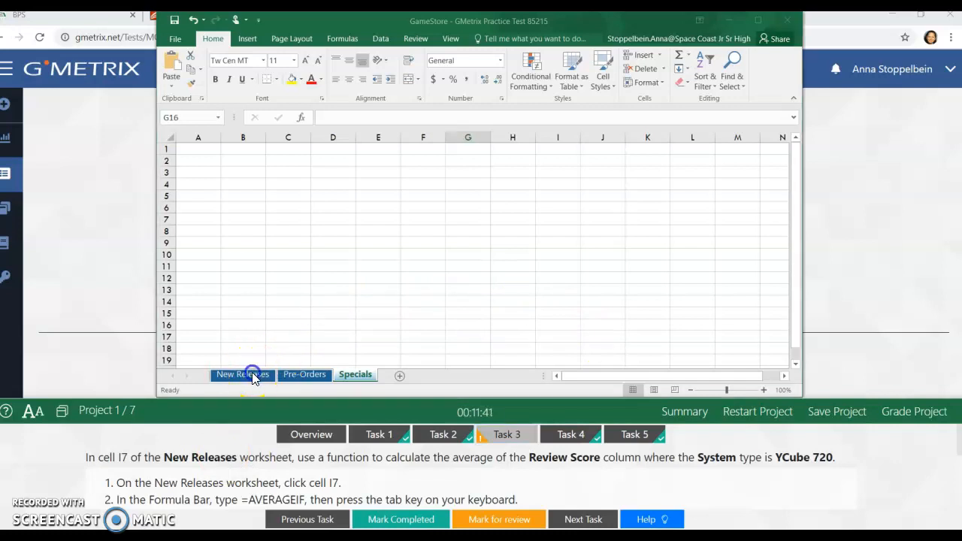
{"action": "left_click", "coordinate": [733, 242]}
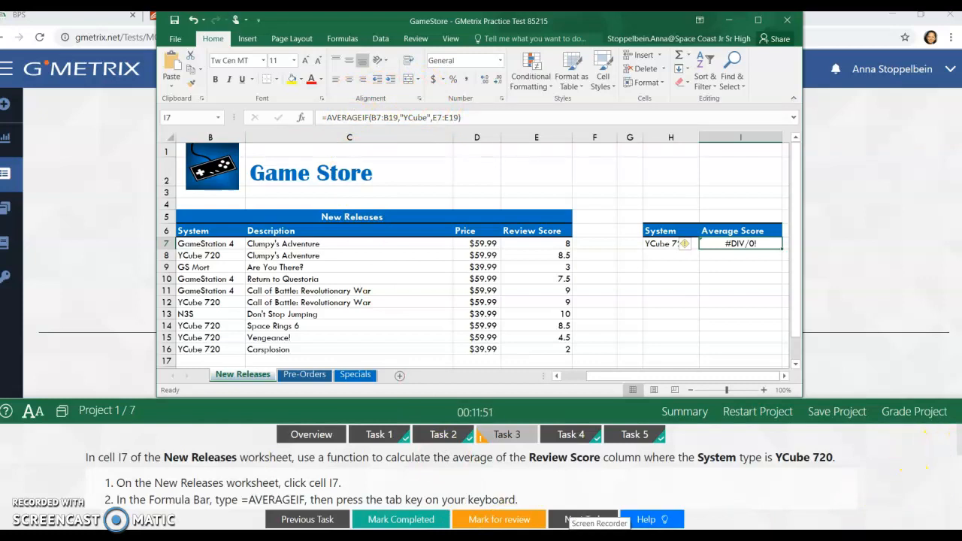
Step: Check the Task 3 help instructions and set the Range argument of the AVERAGEIF function in I7 to B7:B16
{"action": "left_click_drag", "start_coordinate": [961, 451], "coordinate": [960, 489]}
{"action": "scroll", "coordinate": [246, 466], "scroll_direction": "down", "scroll_amount": 1}
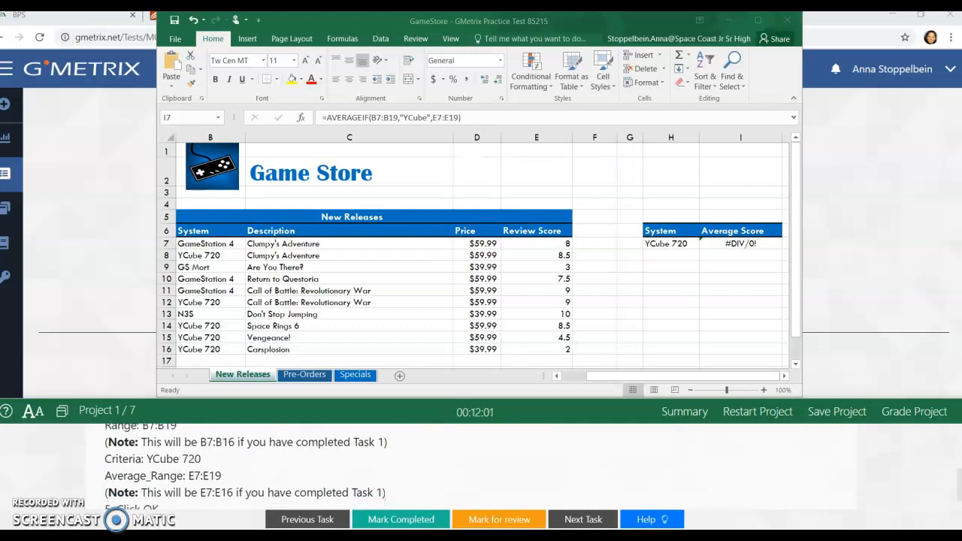
{"action": "scroll", "coordinate": [246, 462], "scroll_direction": "down", "scroll_amount": 1}
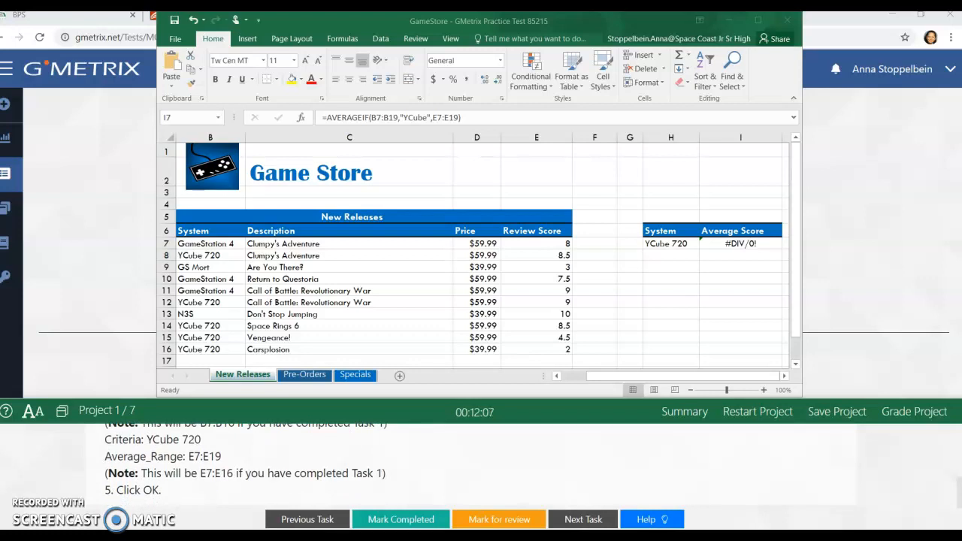
{"action": "scroll", "coordinate": [948, 460], "scroll_direction": "up", "scroll_amount": 5}
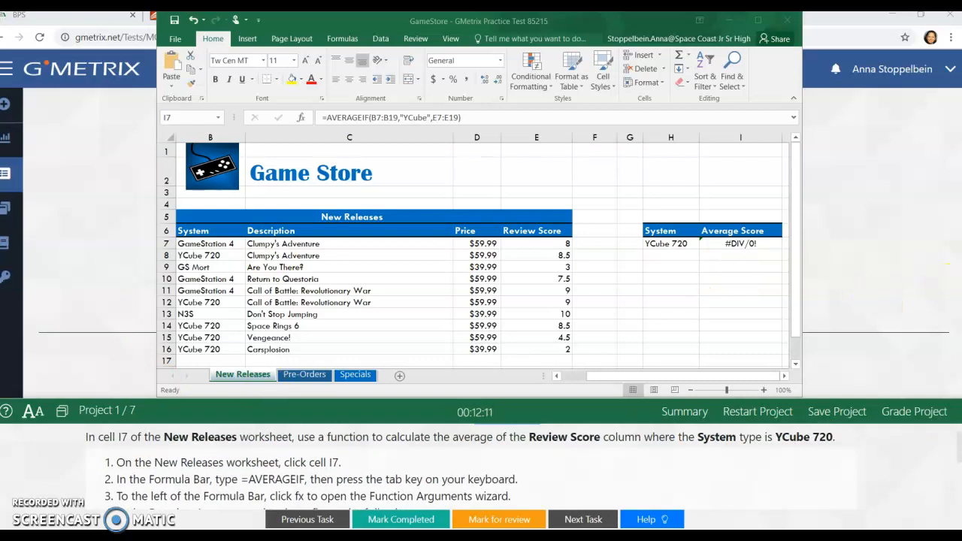
{"action": "left_click", "coordinate": [737, 243]}
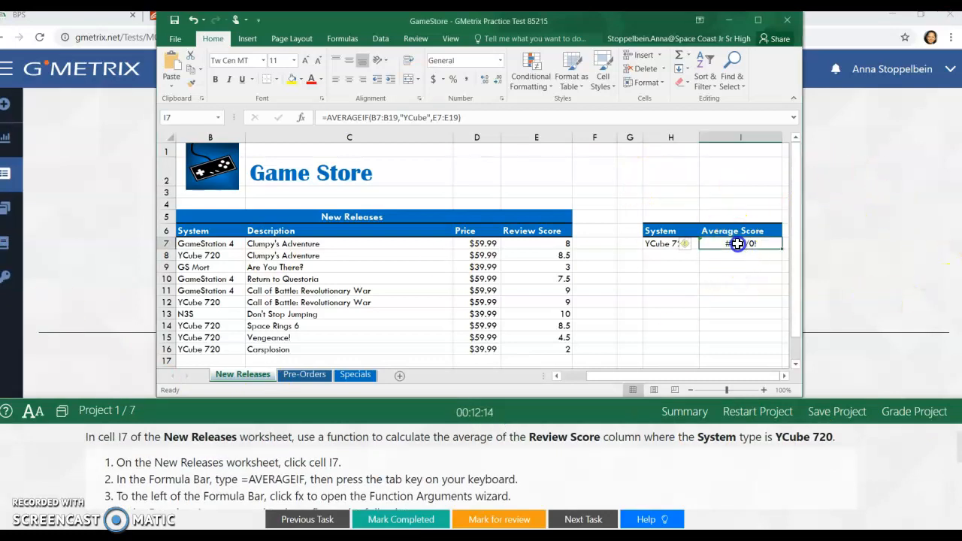
{"action": "left_click", "coordinate": [301, 119]}
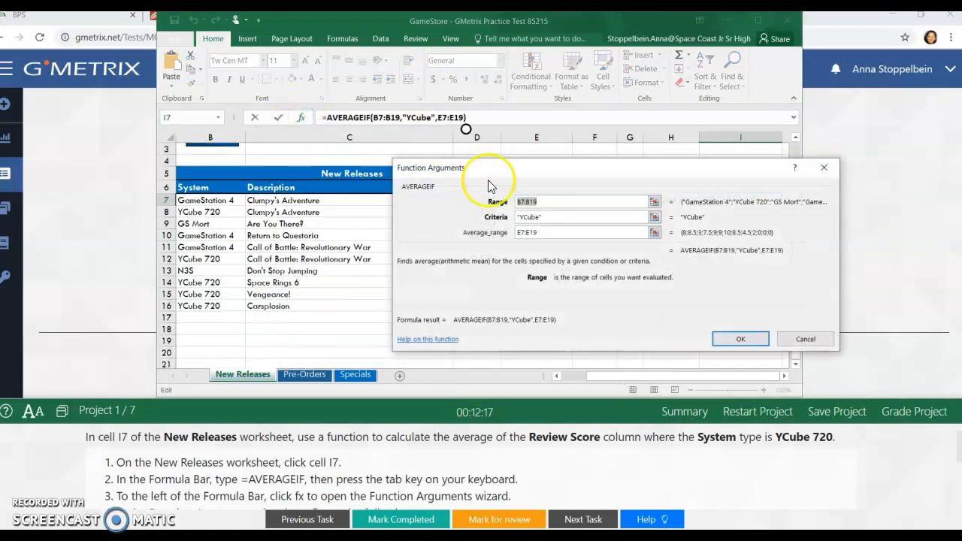
{"action": "left_click", "coordinate": [538, 201]}
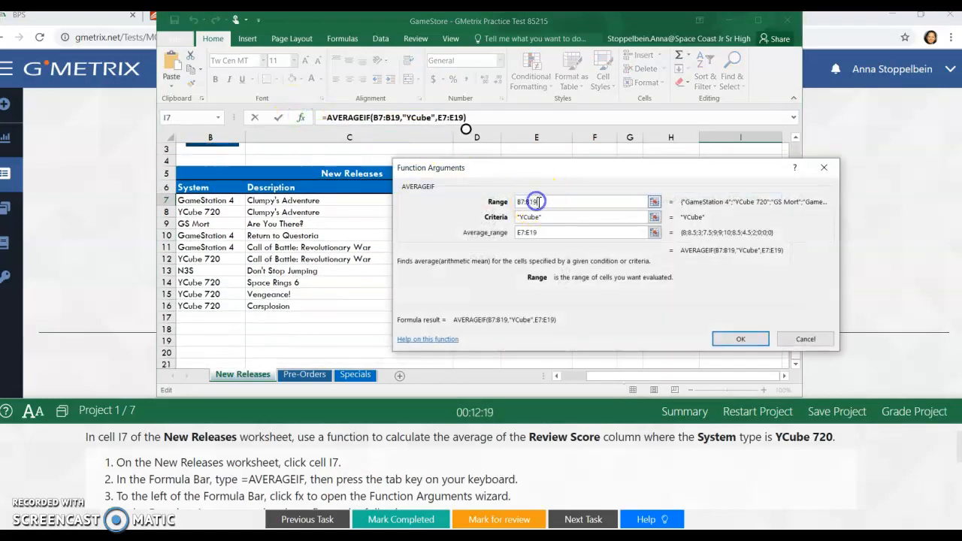
{"action": "key", "text": "BackSpace"}
{"action": "type", "text": "6"}
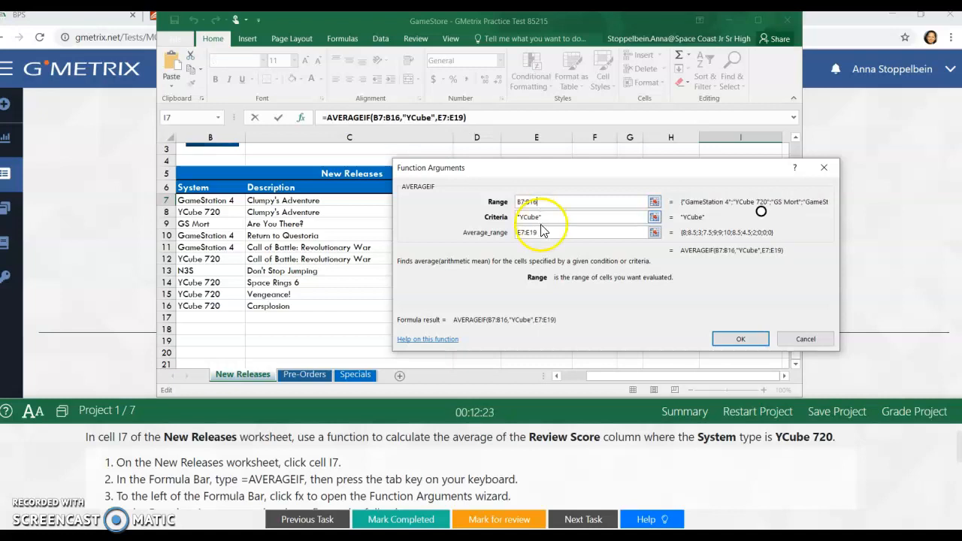
Step: Set the AVERAGEIF function's Average_range argument to E7:E16 and enter the formula
{"action": "left_click", "coordinate": [540, 233]}
{"action": "key", "text": "BackSpace"}
{"action": "type", "text": "6"}
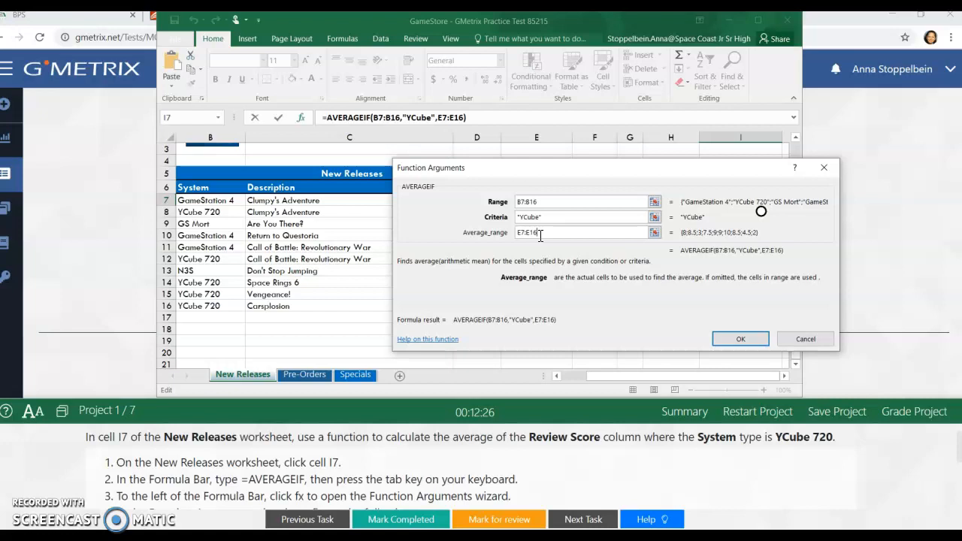
{"action": "left_click", "coordinate": [730, 338]}
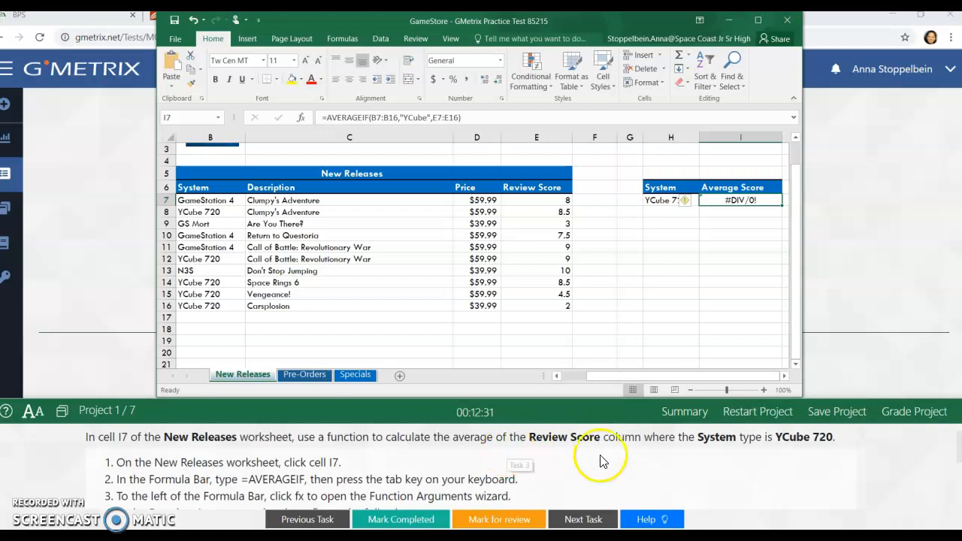
Step: Grade the project and choose to retry it, confirming the retry
{"action": "left_click", "coordinate": [907, 418]}
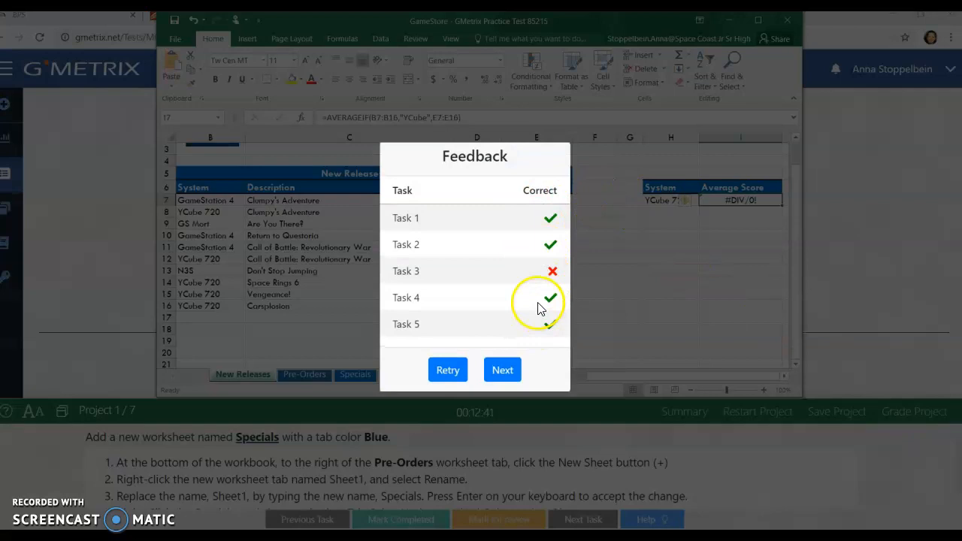
{"action": "left_click", "coordinate": [449, 370]}
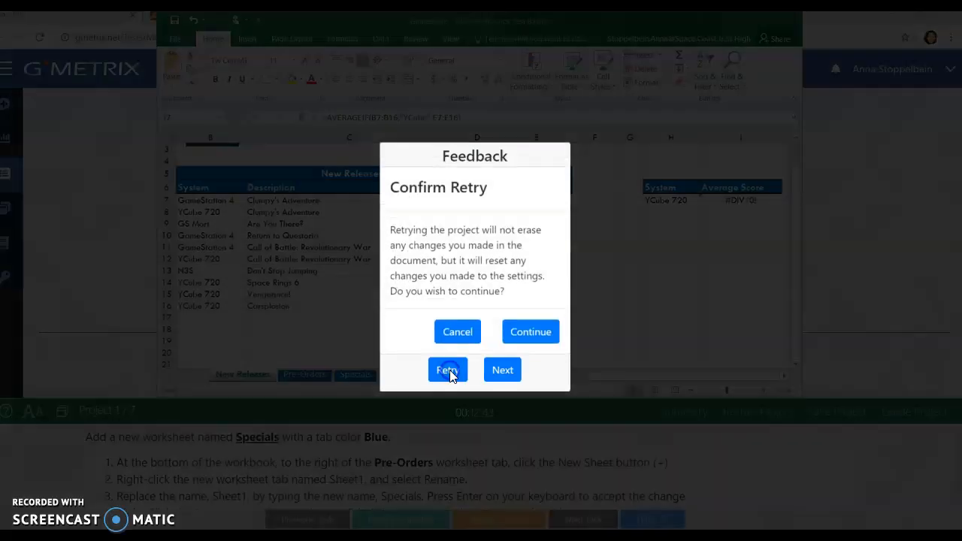
{"action": "left_click", "coordinate": [549, 340]}
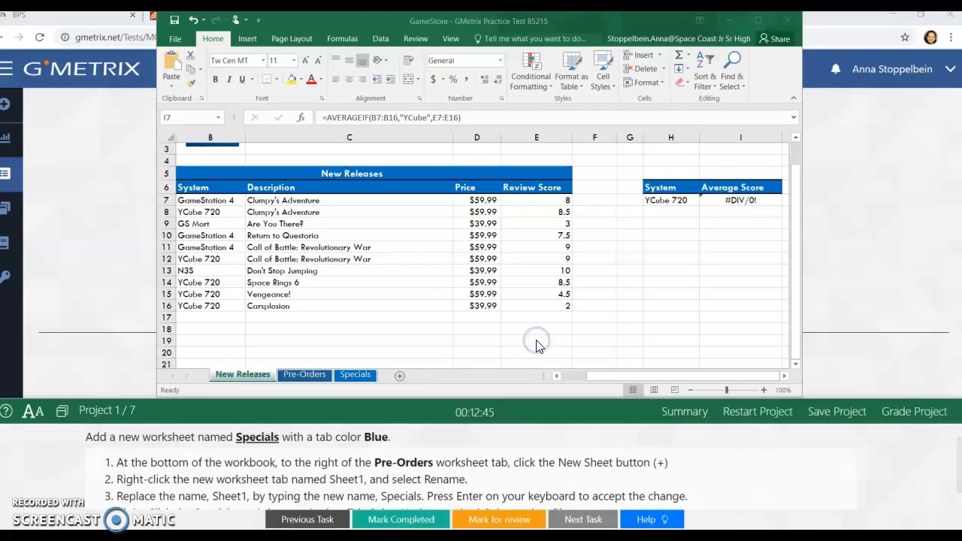
{"action": "left_click", "coordinate": [659, 480]}
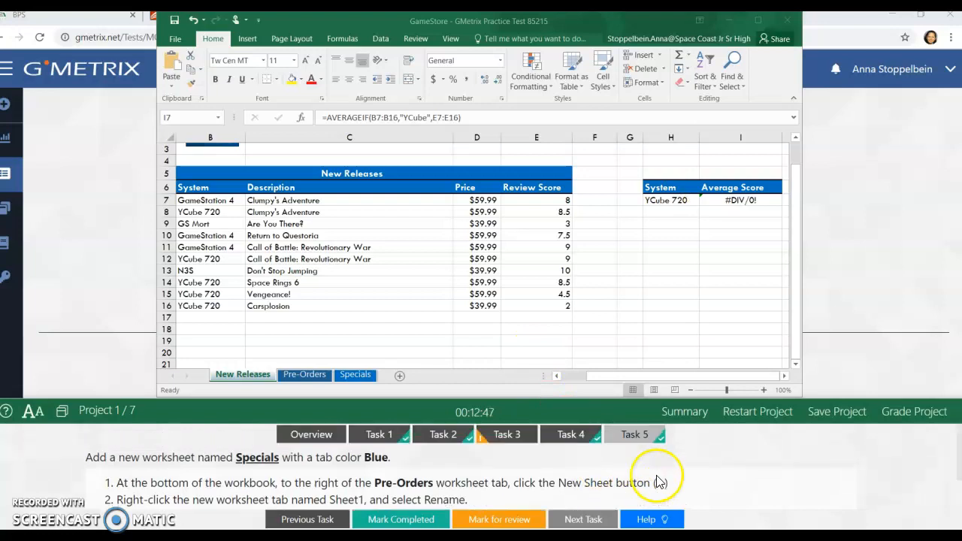
Step: Restart the project to reset the GameStore workbook
{"action": "left_click", "coordinate": [755, 414]}
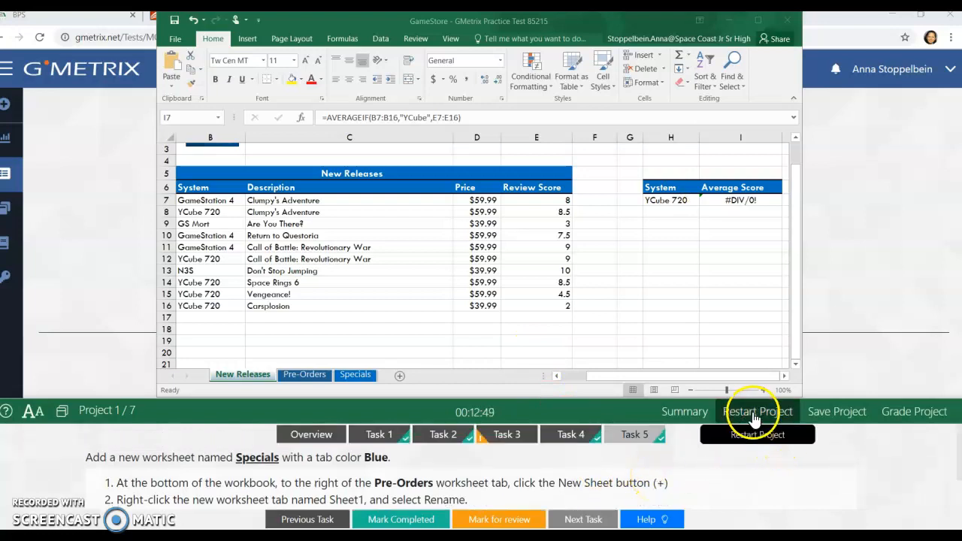
{"action": "left_click", "coordinate": [511, 525]}
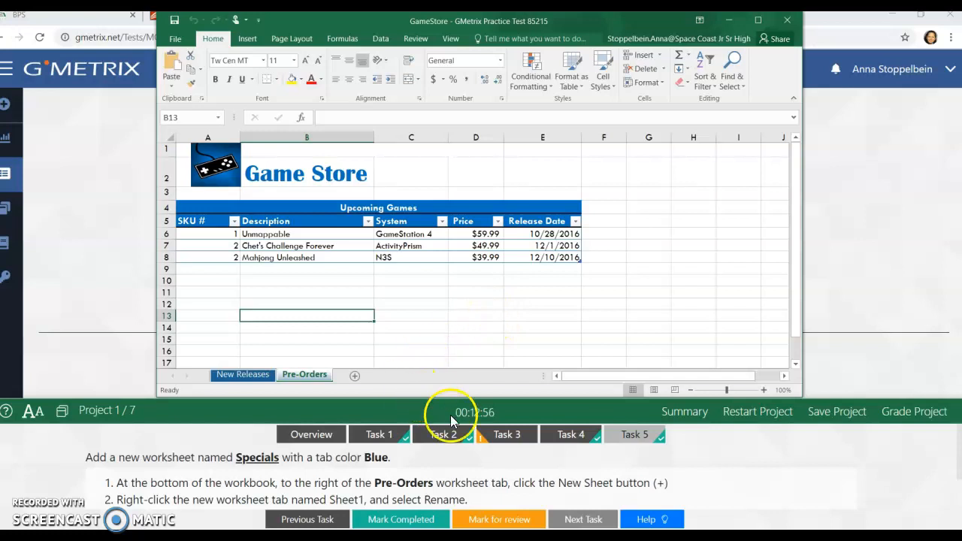
Step: Open Task 3 and select cell I7 on the New Releases worksheet
{"action": "left_click", "coordinate": [496, 436]}
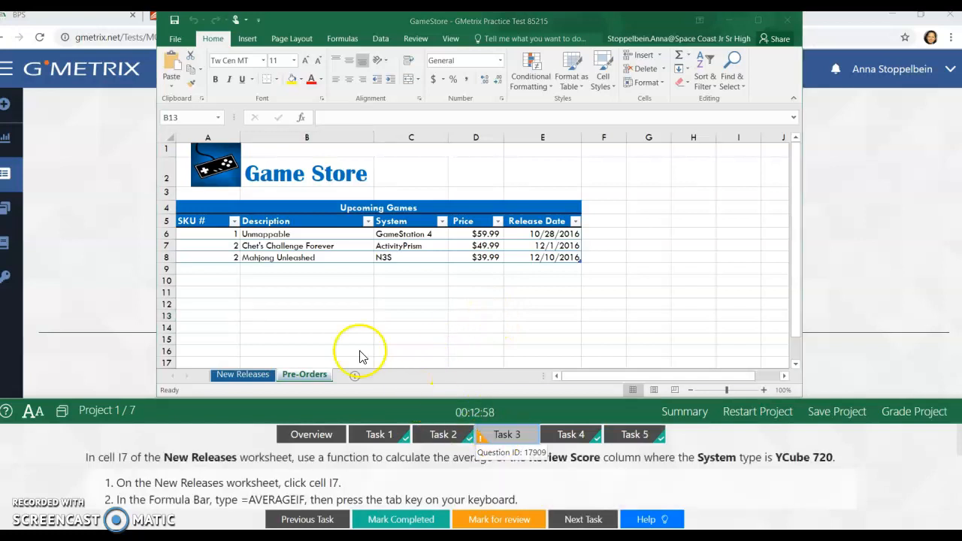
{"action": "left_click", "coordinate": [246, 375]}
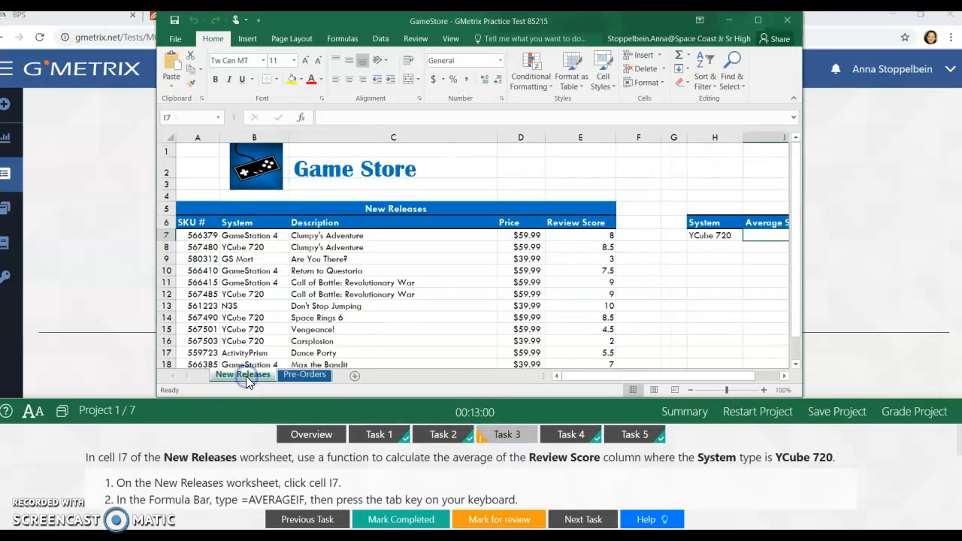
{"action": "left_click", "coordinate": [756, 240]}
Step: Insert the AVERAGEIF function in cell I7 and set its Range argument to E7:E19
{"action": "left_click", "coordinate": [302, 119]}
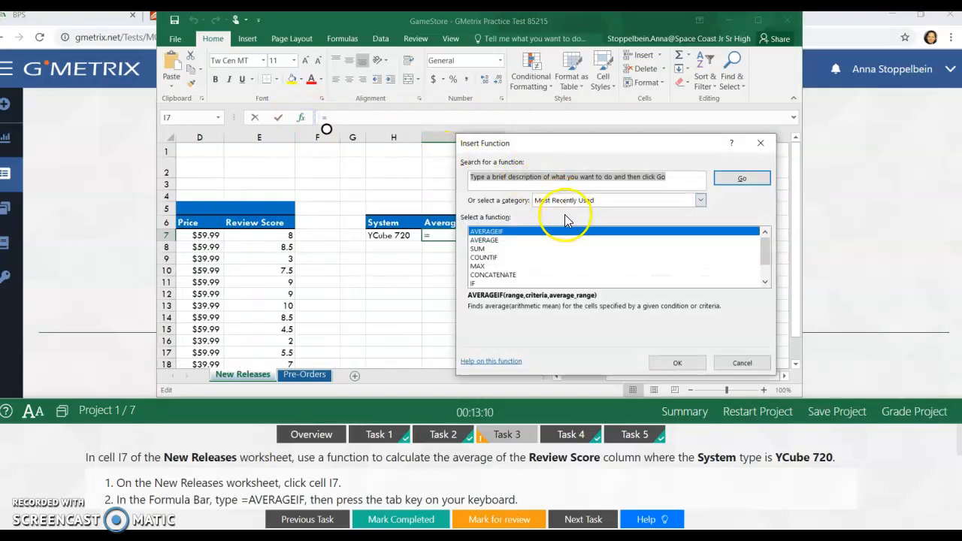
{"action": "left_click", "coordinate": [675, 365]}
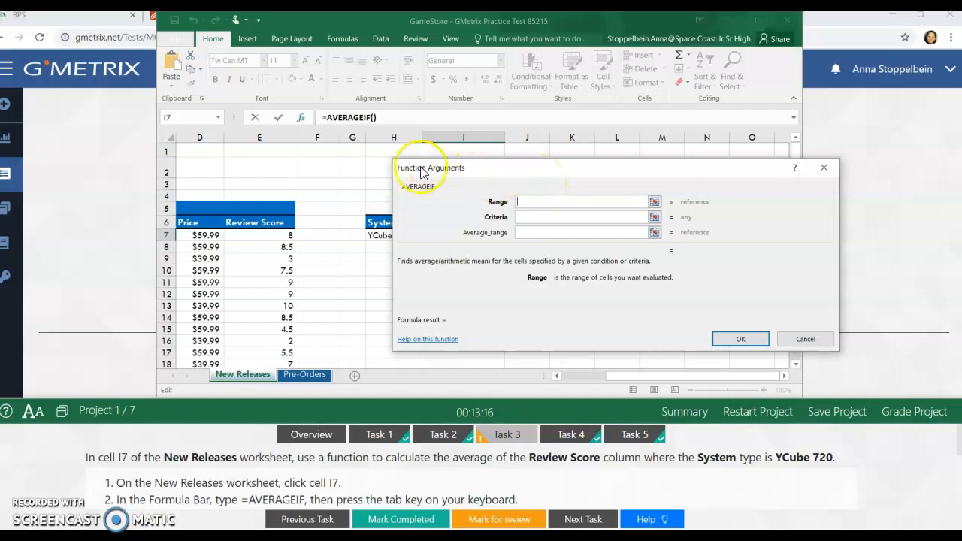
{"action": "left_click_drag", "start_coordinate": [677, 382], "coordinate": [596, 382]}
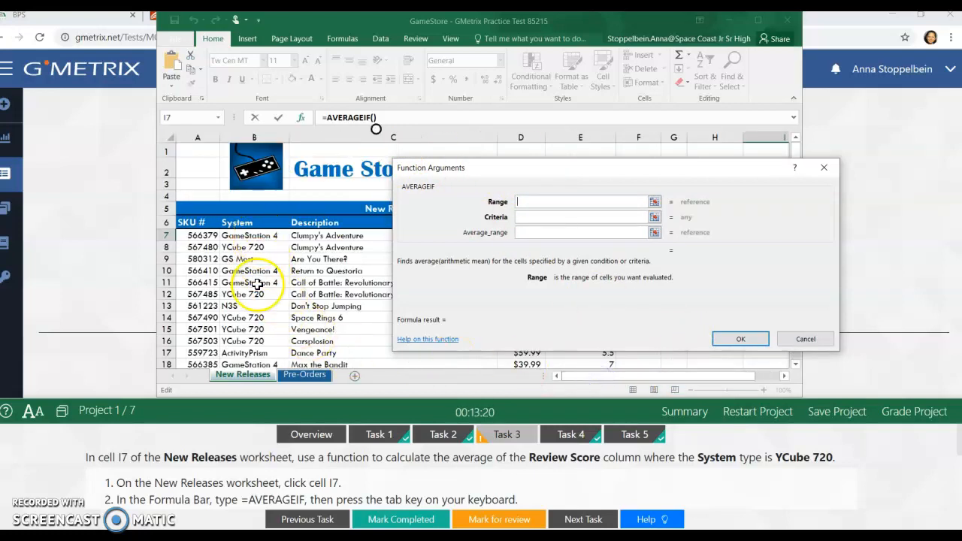
{"action": "scroll", "coordinate": [257, 286], "scroll_direction": "down", "scroll_amount": 2}
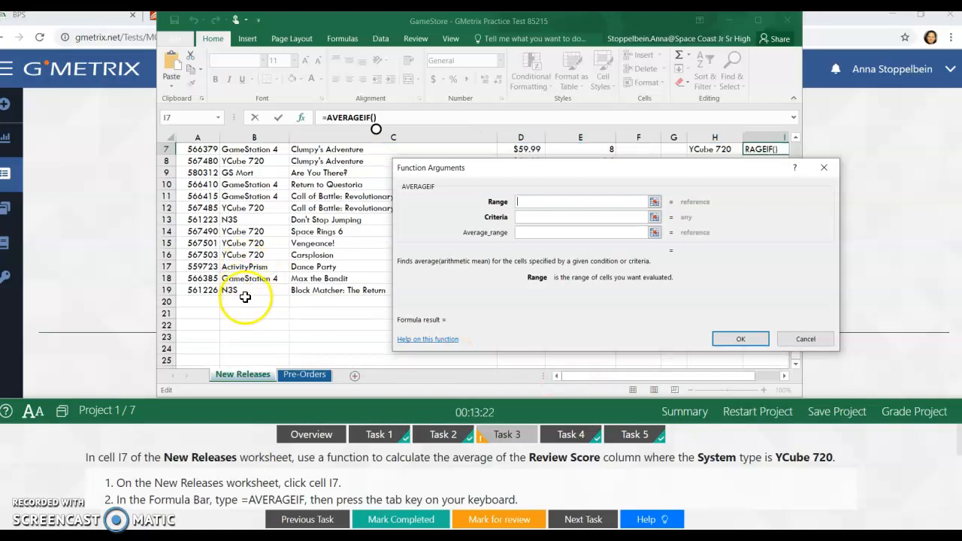
{"action": "scroll", "coordinate": [245, 294], "scroll_direction": "up", "scroll_amount": 2}
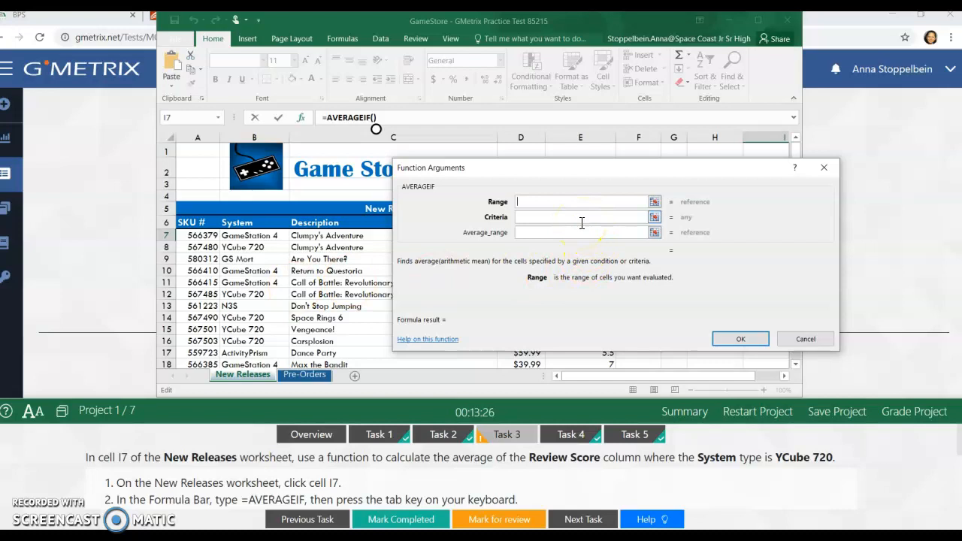
{"action": "type", "text": "E7"}
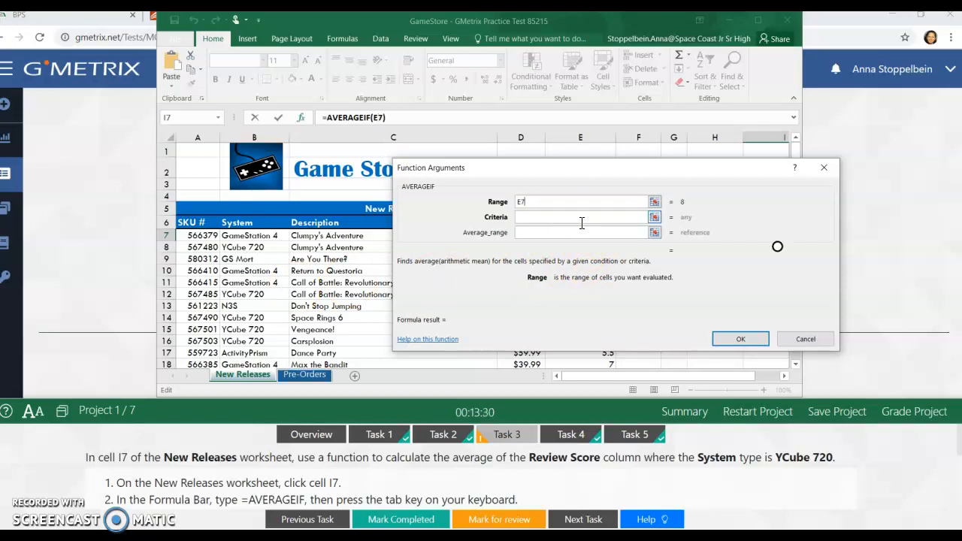
{"action": "type", "text": ":E19"}
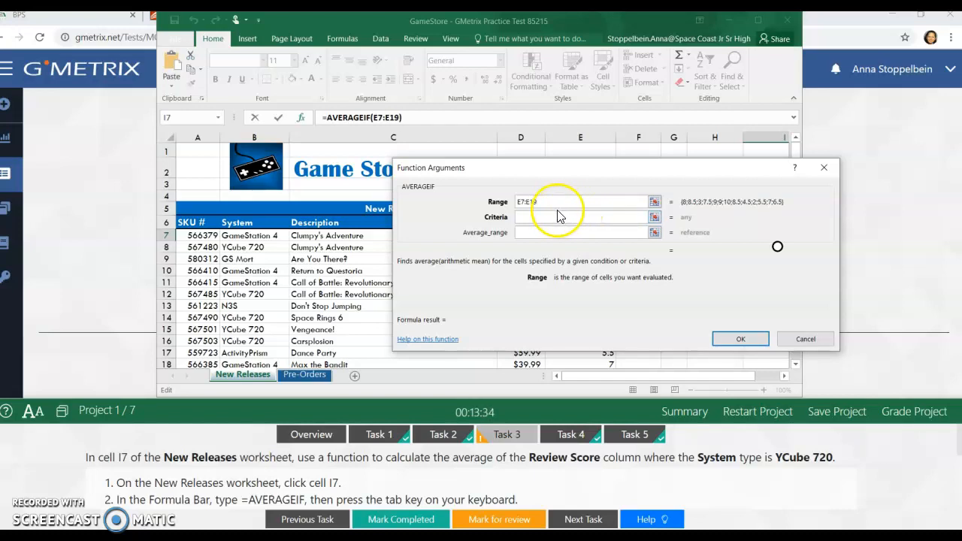
Step: Set the AVERAGEIF function's Criteria argument to YCube 720
{"action": "left_click", "coordinate": [550, 215]}
{"action": "type", "text": "T"}
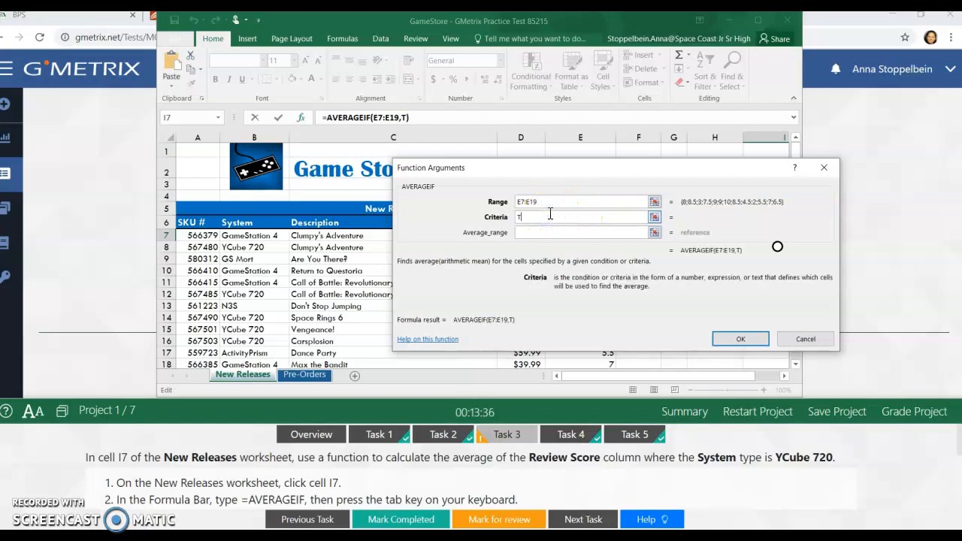
{"action": "key", "text": "BackSpace"}
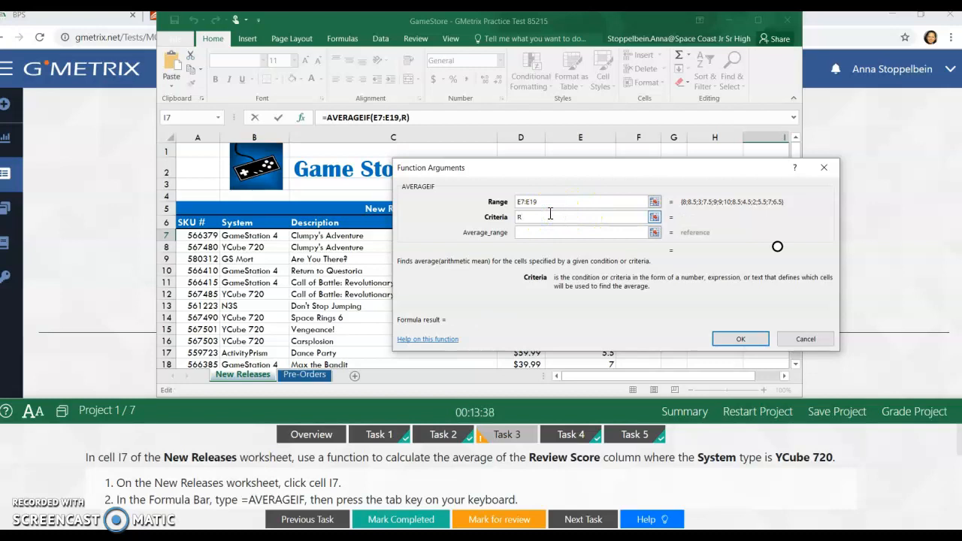
{"action": "type", "text": "Y"}
{"action": "type", "text": "C"}
{"action": "key", "text": "BackSpace"}
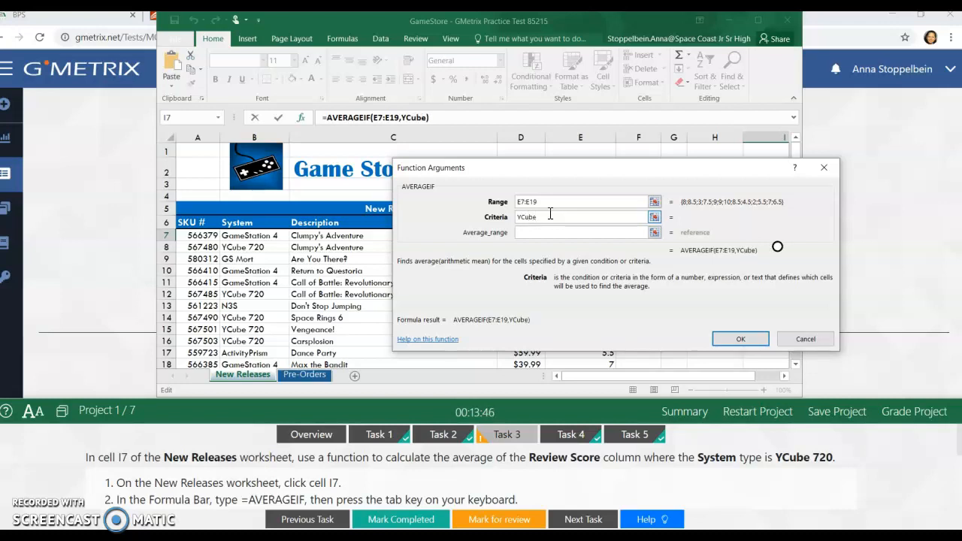
{"action": "type", "text": "Cube 720"}
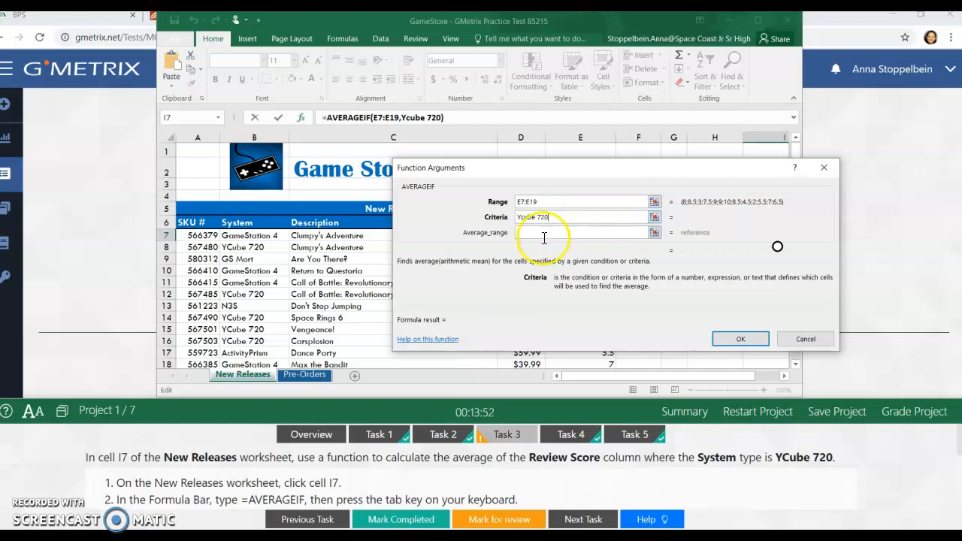
{"action": "left_click", "coordinate": [526, 218]}
{"action": "key", "text": "BackSpace"}
{"action": "type", "text": "C"}
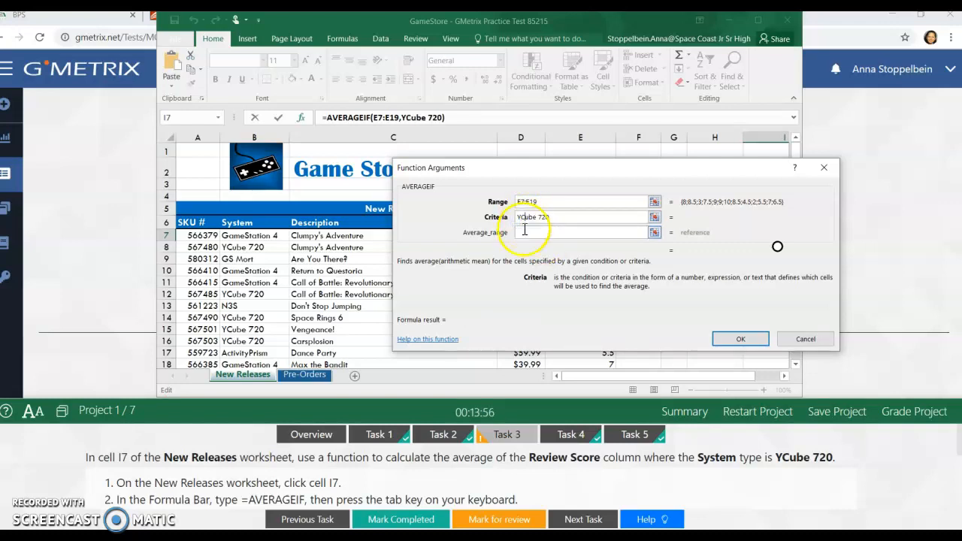
{"action": "left_click", "coordinate": [525, 232]}
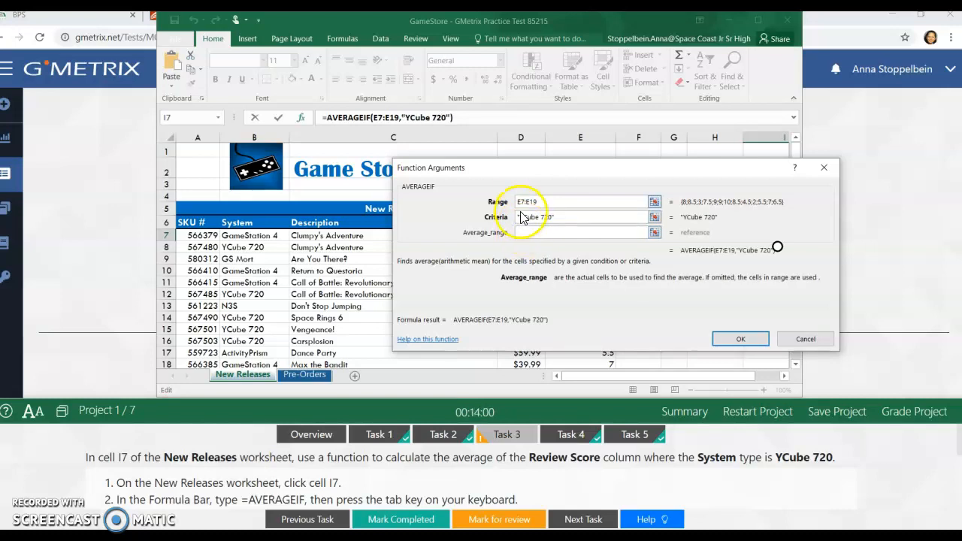
Step: Correct the AVERAGEIF function's Range argument to the System column cells B7:B19
{"action": "left_click", "coordinate": [521, 200]}
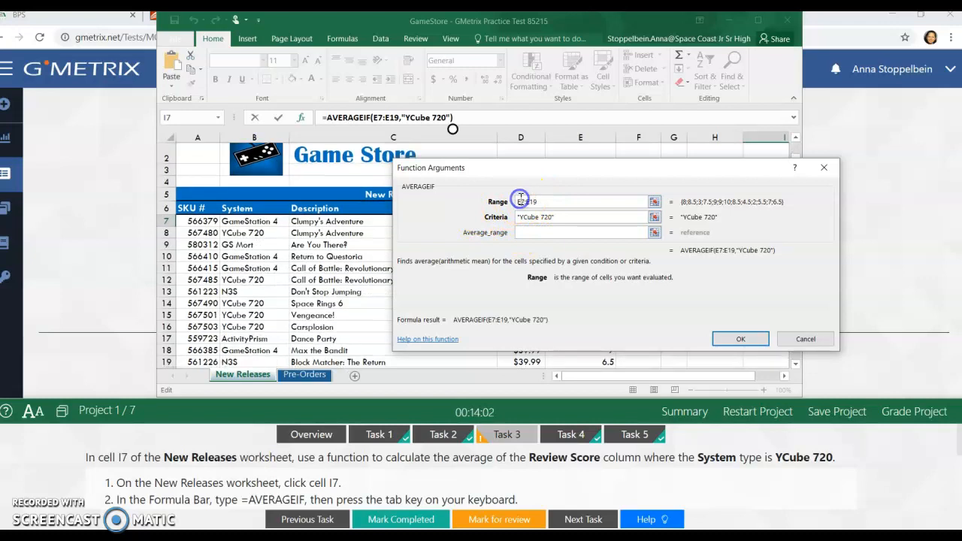
{"action": "key", "text": "BackSpace"}
{"action": "type", "text": "B7:"}
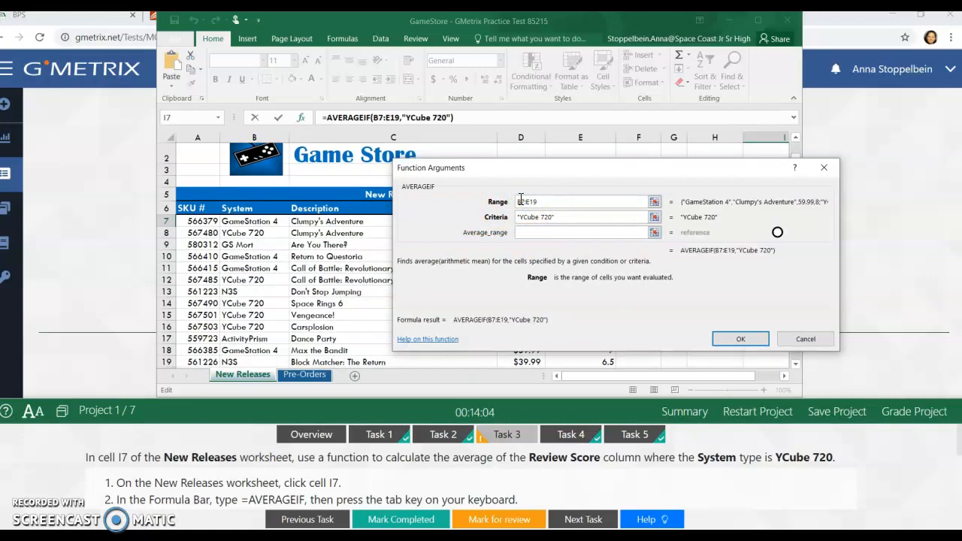
{"action": "type", "text": "B"}
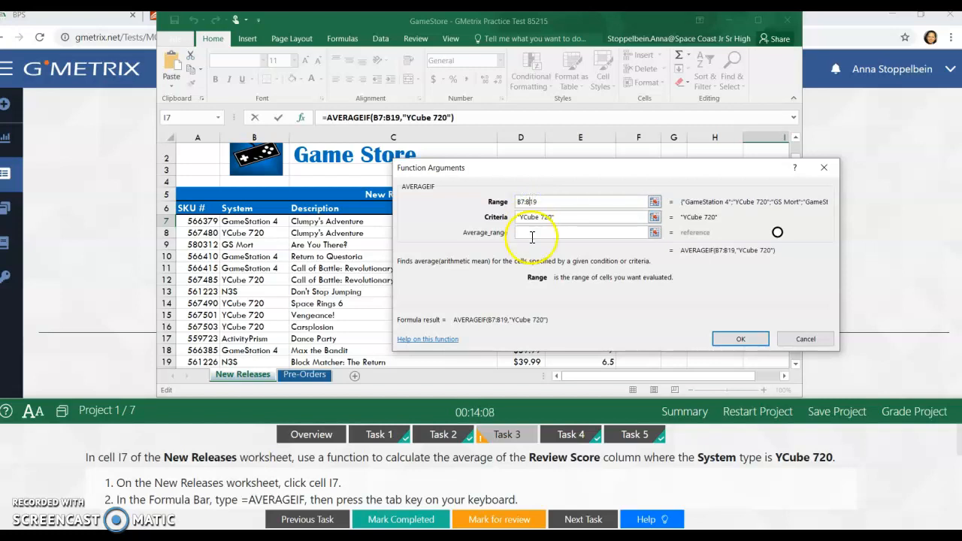
Step: Set the Average_range argument to the Review Score cells E7:E19 and enter the formula in I7
{"action": "left_click", "coordinate": [531, 232]}
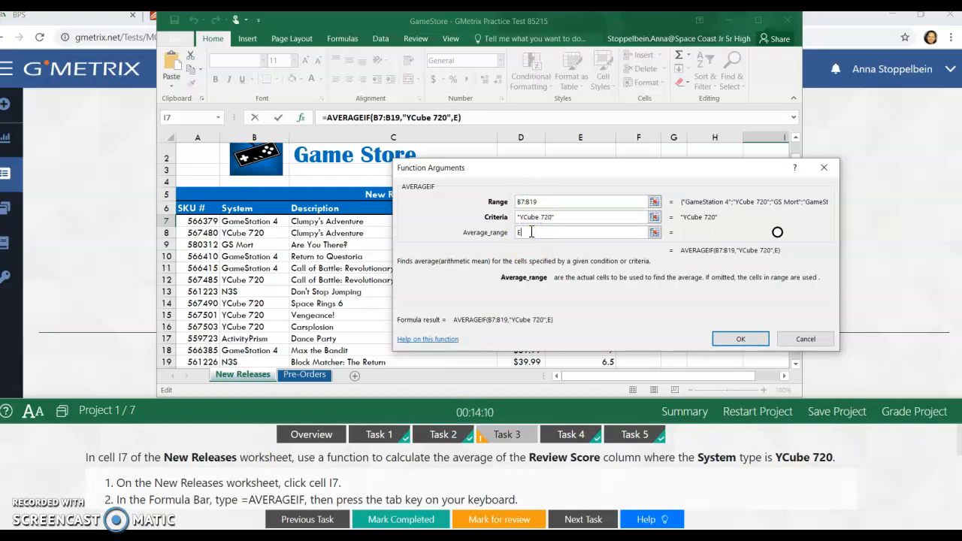
{"action": "type", "text": "E7"}
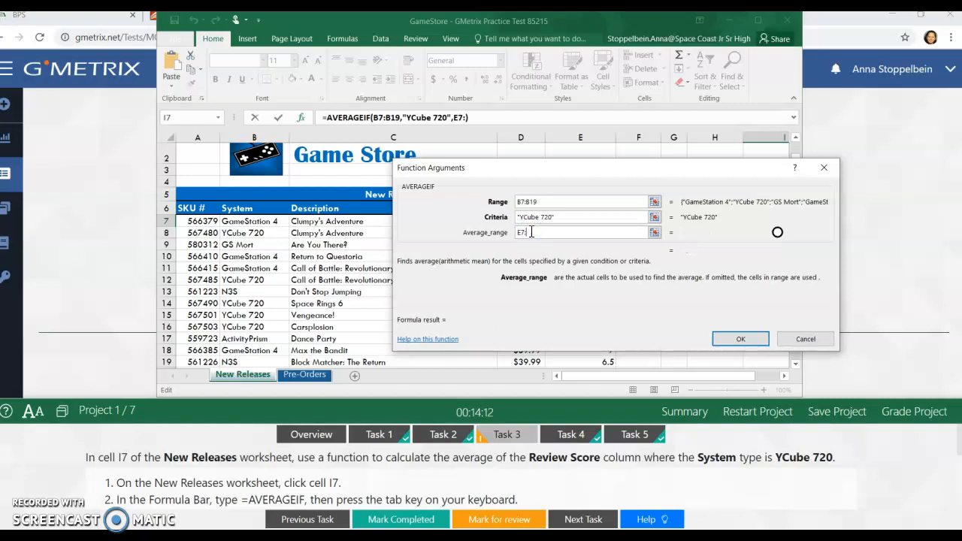
{"action": "type", "text": ":E"}
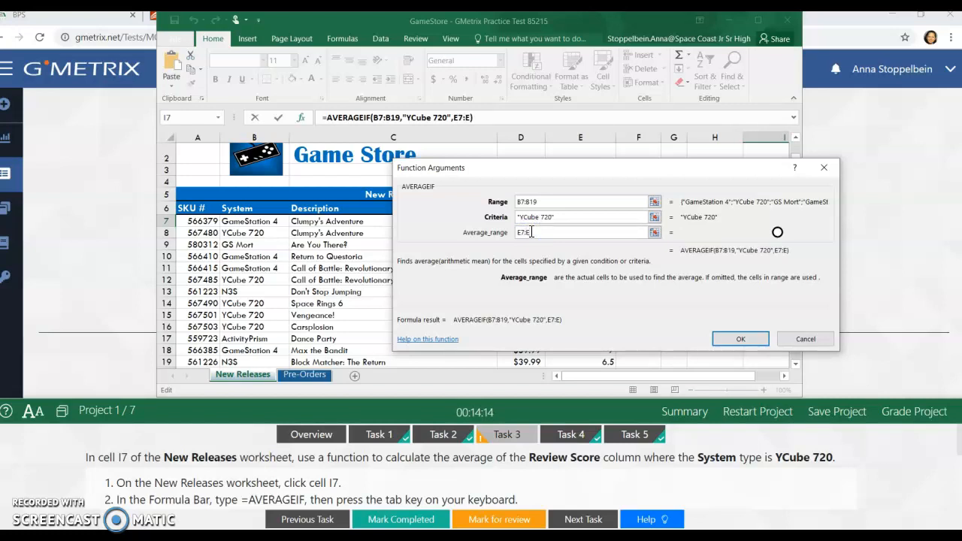
{"action": "type", "text": "19"}
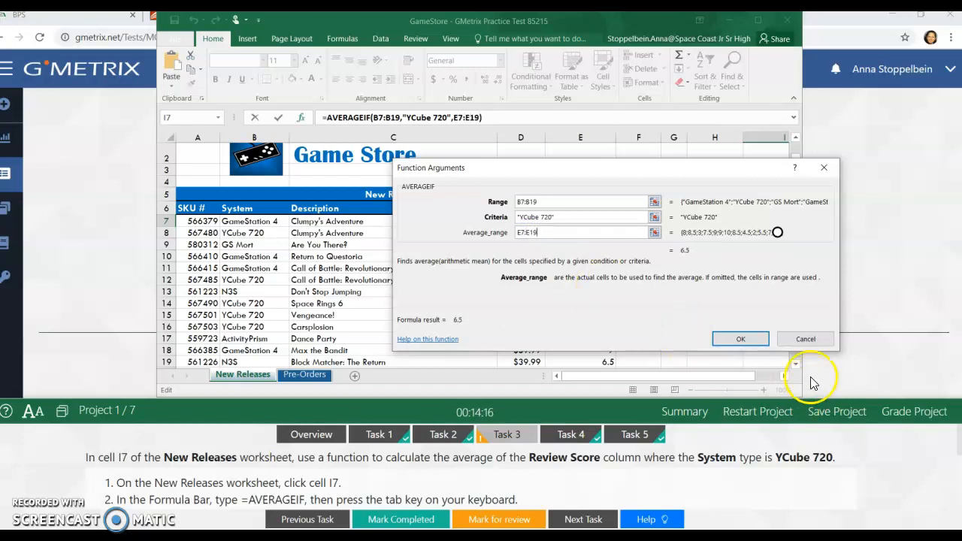
{"action": "left_click", "coordinate": [750, 336]}
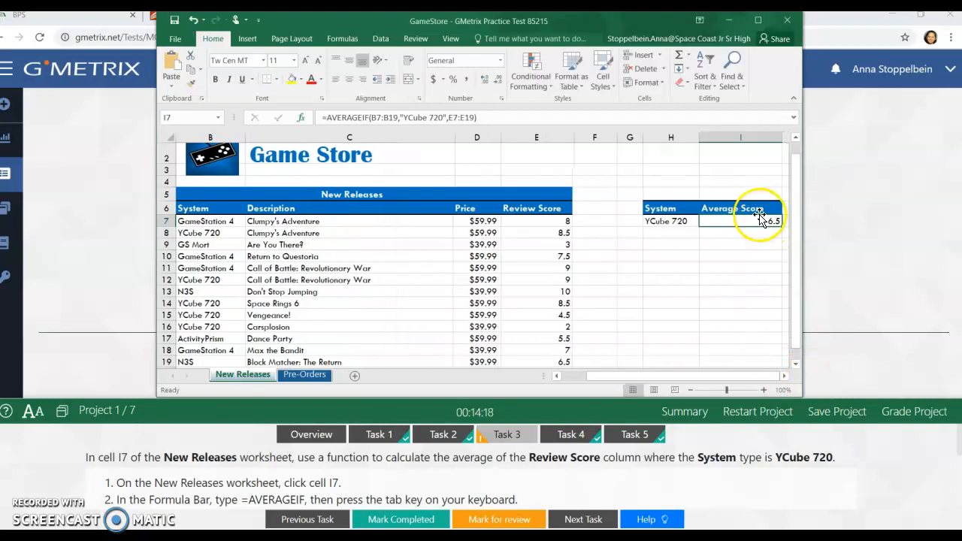
Step: Grade the project and continue to the next one from the feedback
{"action": "left_click", "coordinate": [895, 422]}
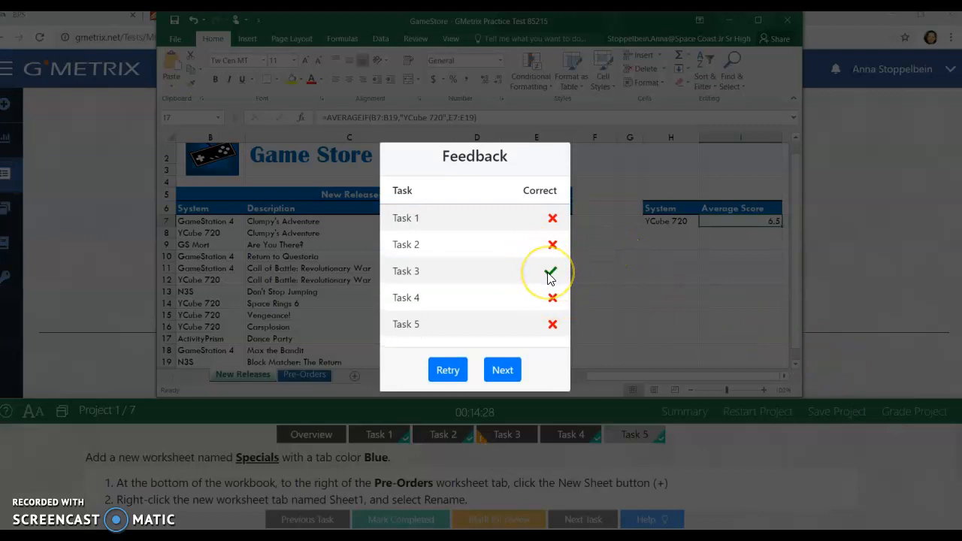
{"action": "left_click", "coordinate": [510, 374]}
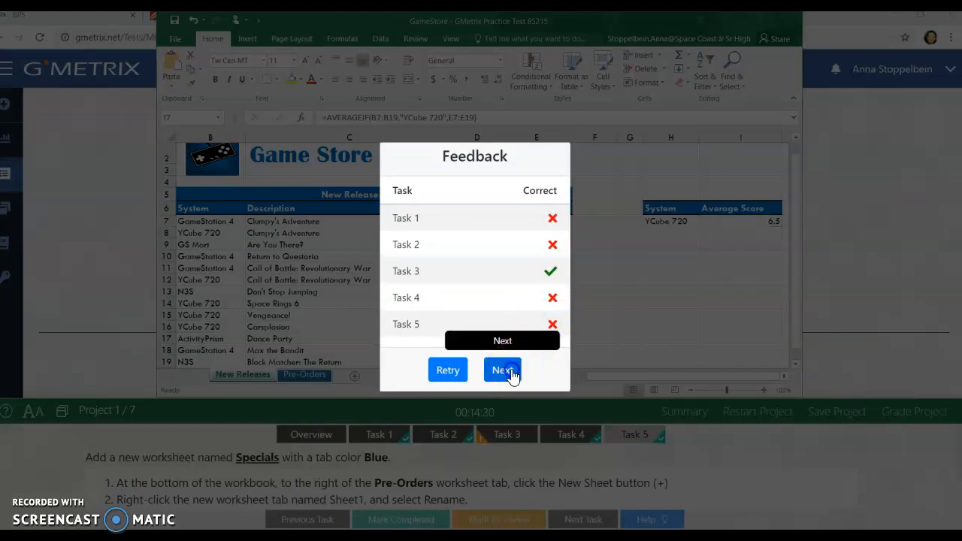